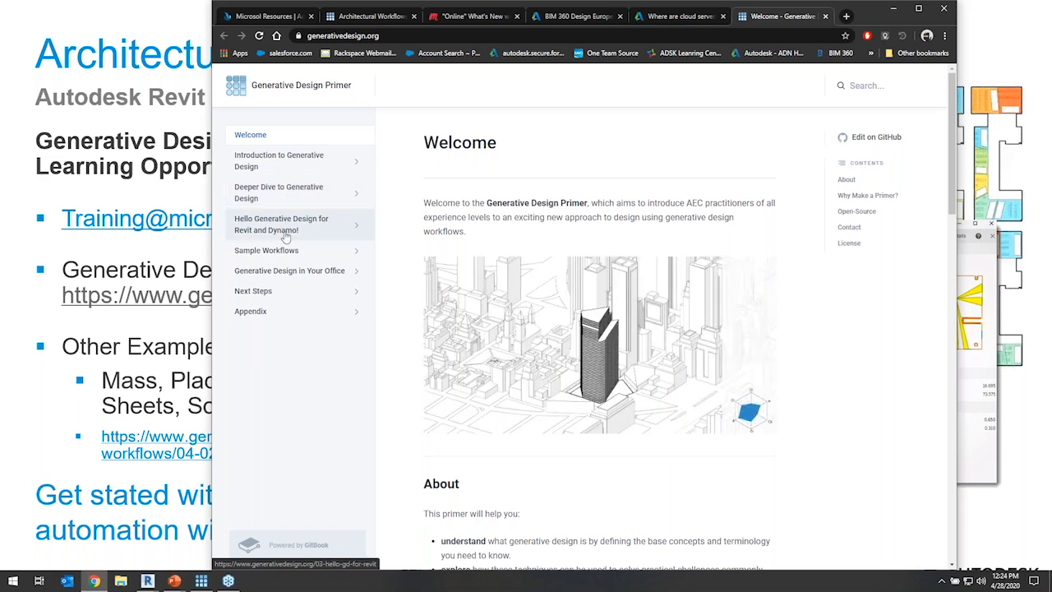
- Browse the Generative Design Primer's Sample Workflows, viewing the Architectural Workflows and BIM Workflows pages
{"action": "left_click", "coordinate": [277, 260]}
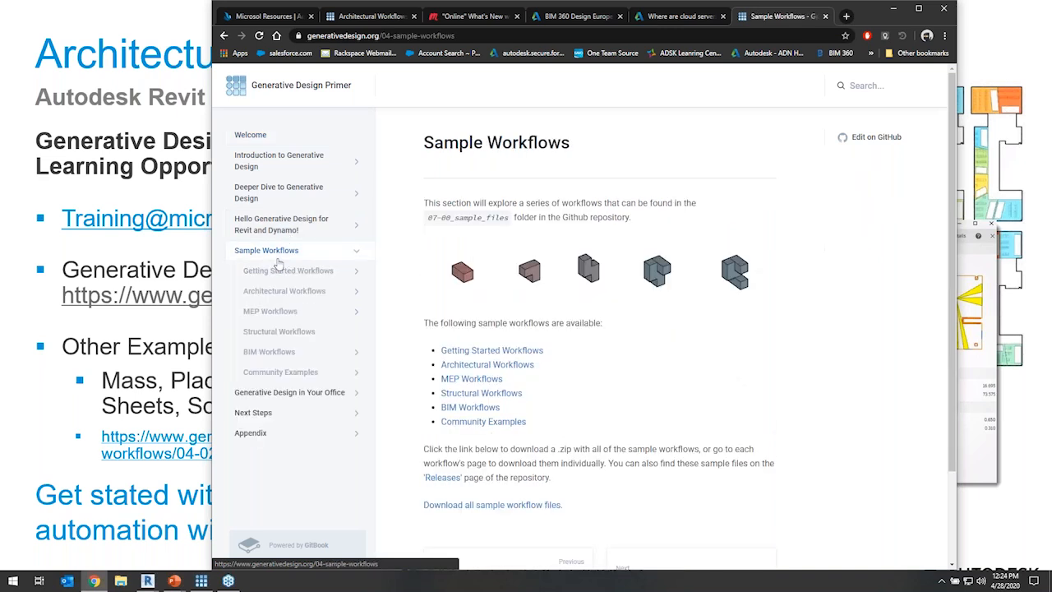
{"action": "left_click", "coordinate": [310, 295]}
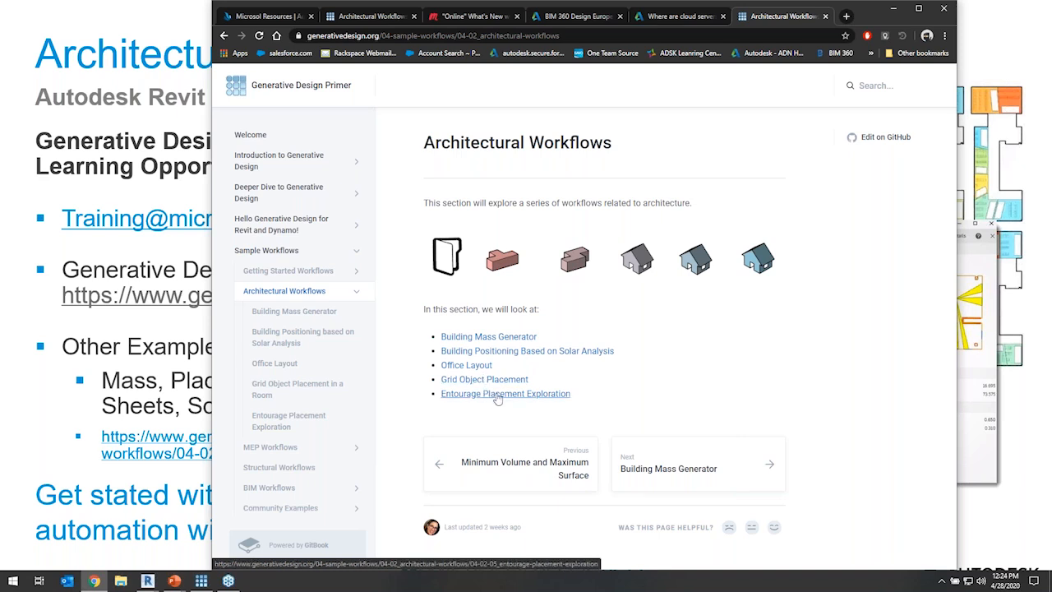
{"action": "left_click", "coordinate": [310, 490]}
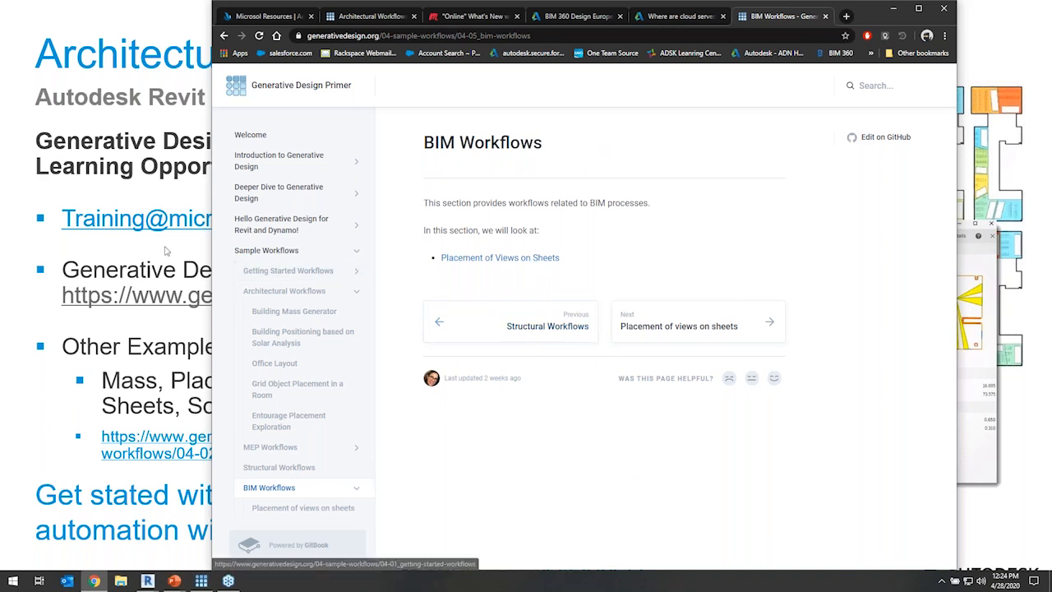
- Switch to the Revit project, dismiss the save reminder, and minimize the How do I schedule to reveal the furniture plan
{"action": "left_click", "coordinate": [170, 255]}
{"action": "key", "text": "alt+Tab"}
{"action": "key", "text": "Tab"}
{"action": "key", "text": "Tab"}
{"action": "key", "text": "Tab"}
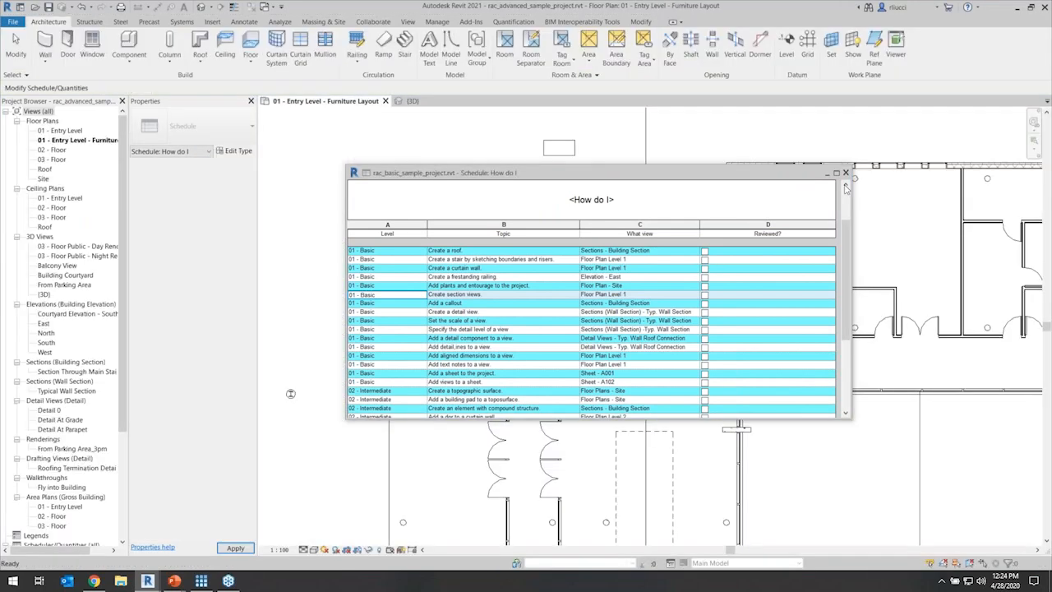
{"action": "left_click", "coordinate": [598, 333]}
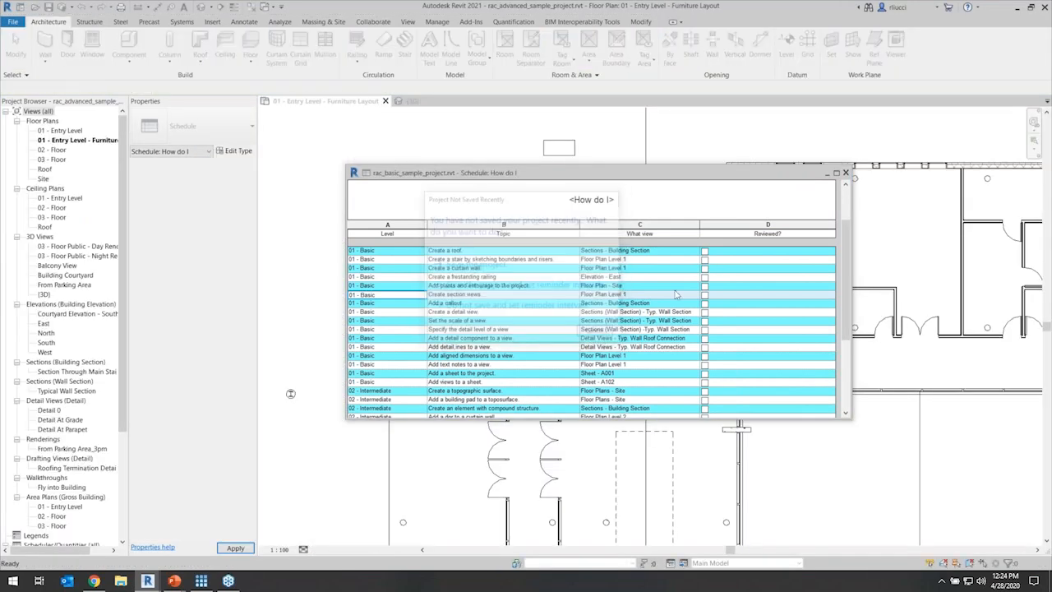
{"action": "left_click", "coordinate": [828, 173]}
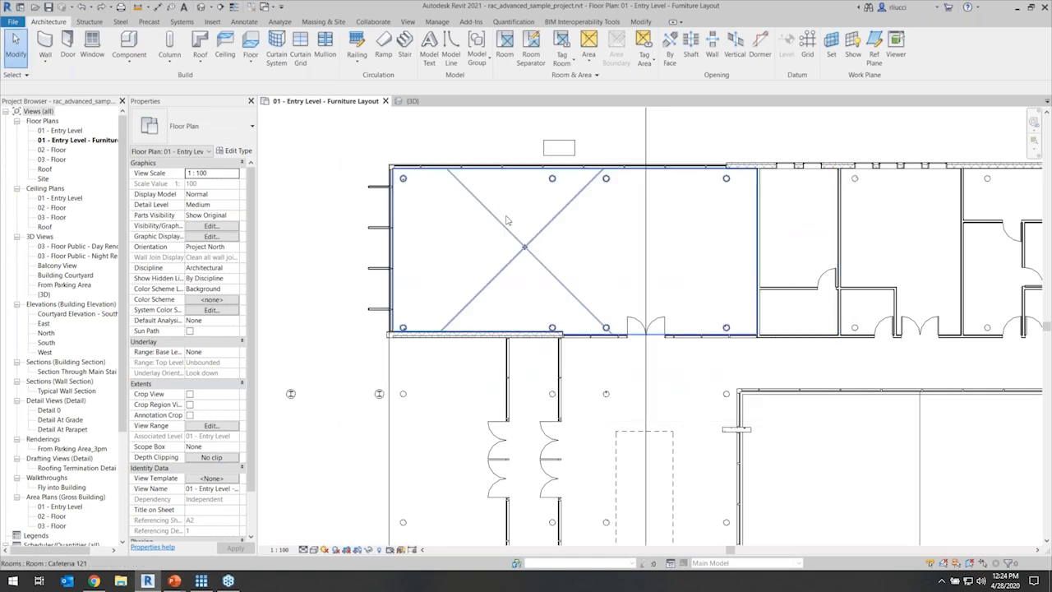
- Check the desk placed above the cafeteria room, and bring up the Explore Outcomes window for generative design
{"action": "left_click", "coordinate": [557, 156]}
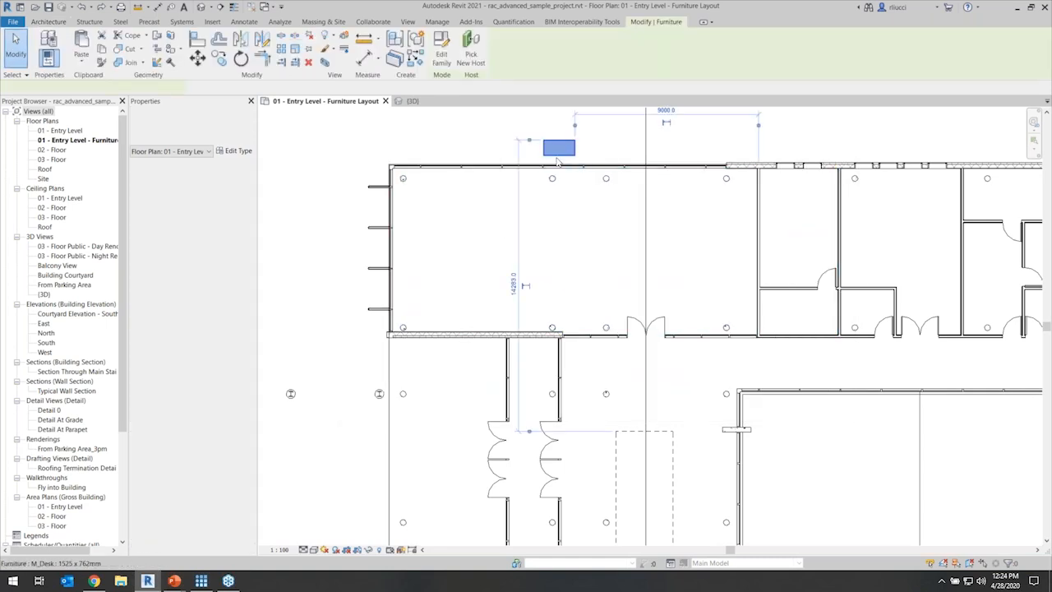
{"action": "left_click", "coordinate": [548, 204]}
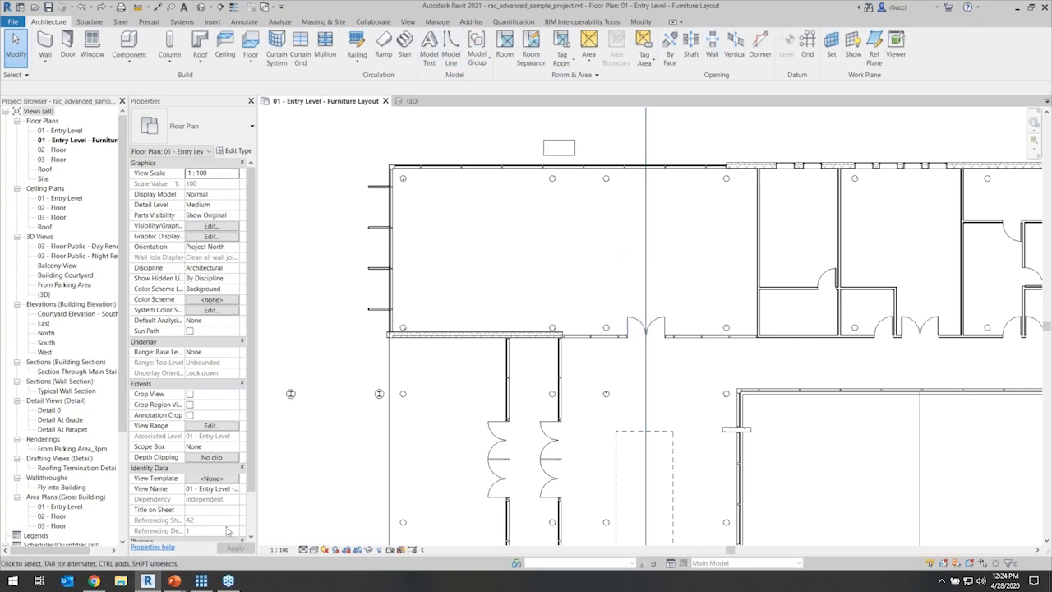
{"action": "left_click", "coordinate": [206, 579]}
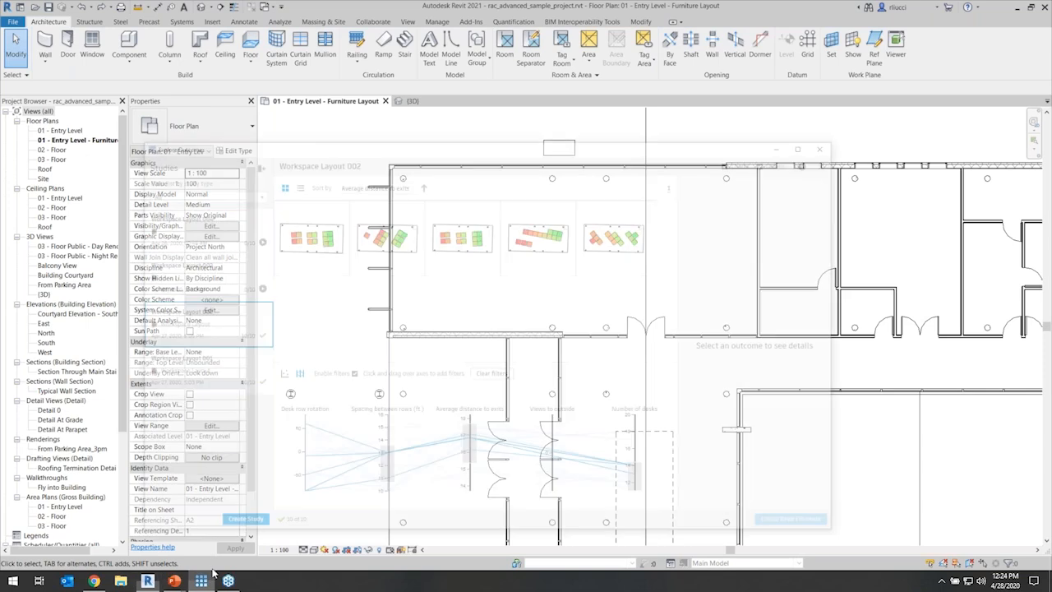
{"action": "left_click", "coordinate": [434, 21]}
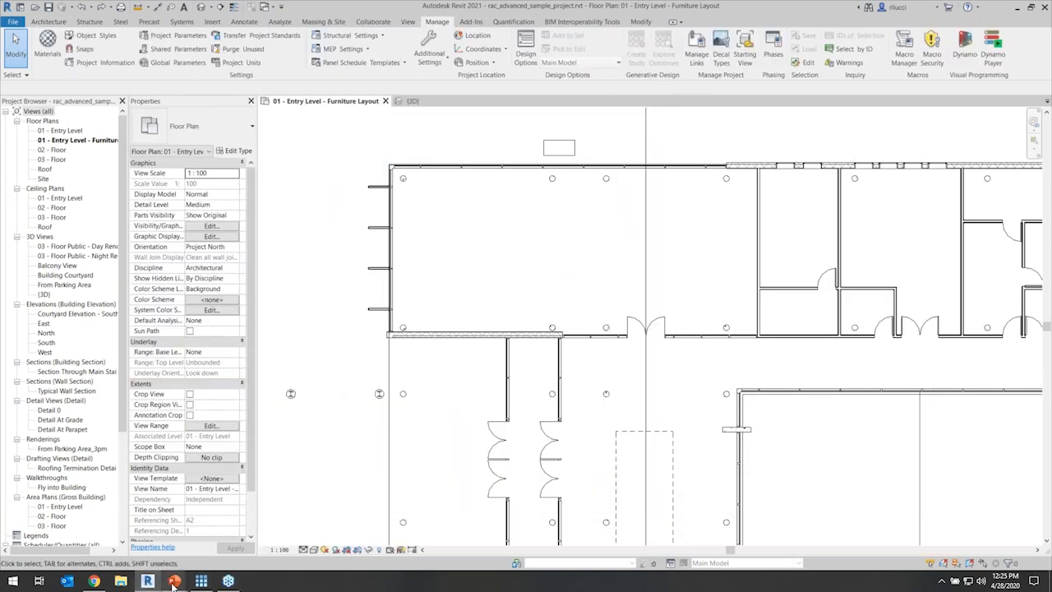
{"action": "left_click", "coordinate": [201, 580]}
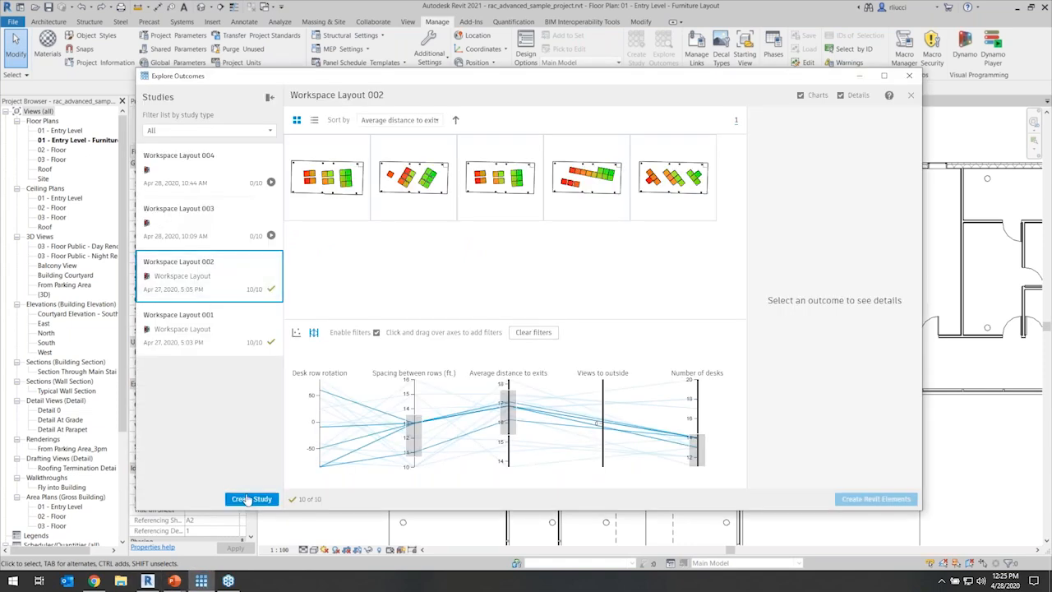
- Start a new generative design study of the Workspace Layout type, with its window moved clear of the cafeteria
{"action": "left_click", "coordinate": [252, 499]}
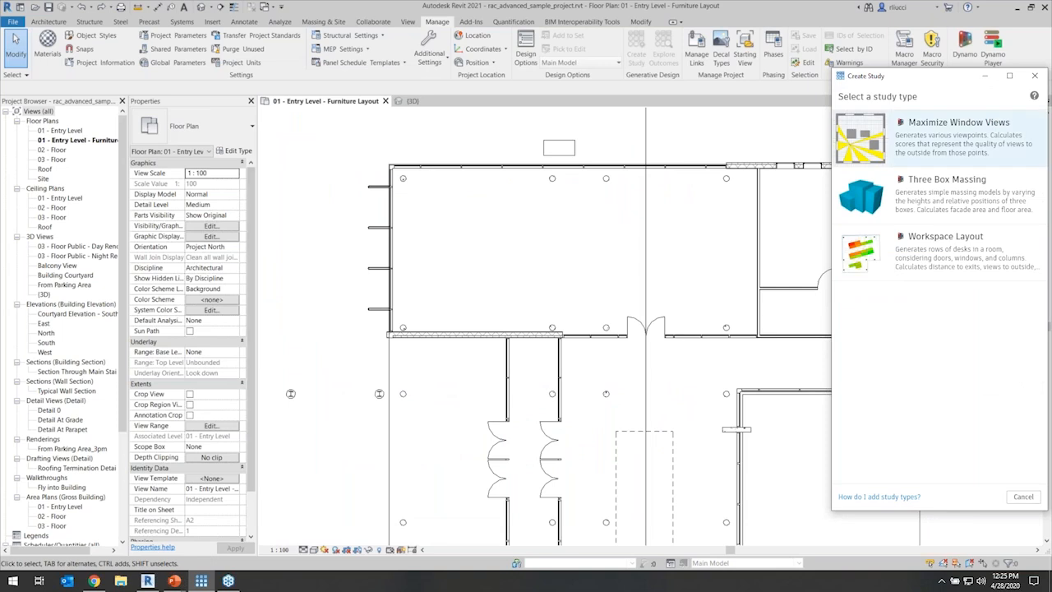
{"action": "left_click_drag", "start_coordinate": [858, 78], "coordinate": [139, 101]}
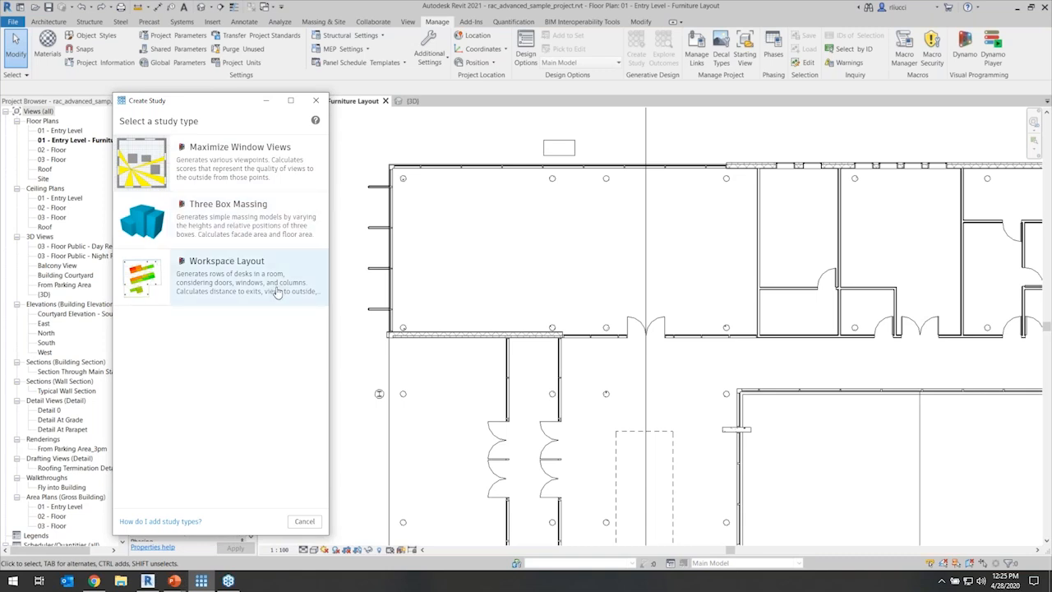
{"action": "left_click", "coordinate": [234, 288]}
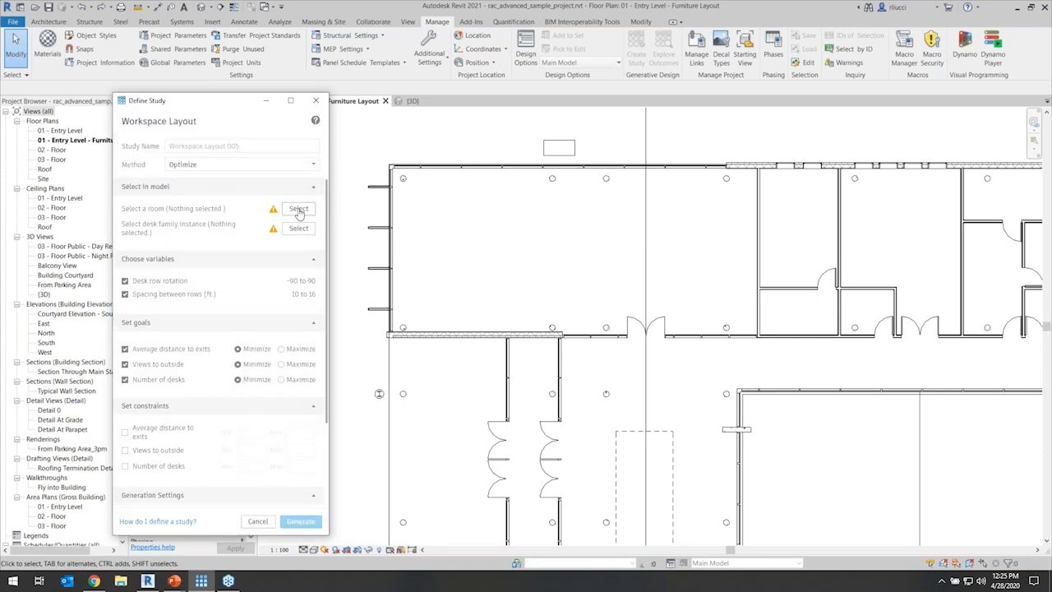
- Assign the cafeteria as the study's room and the desk above it as the desk instance, but cancel without generating
{"action": "left_click", "coordinate": [299, 209]}
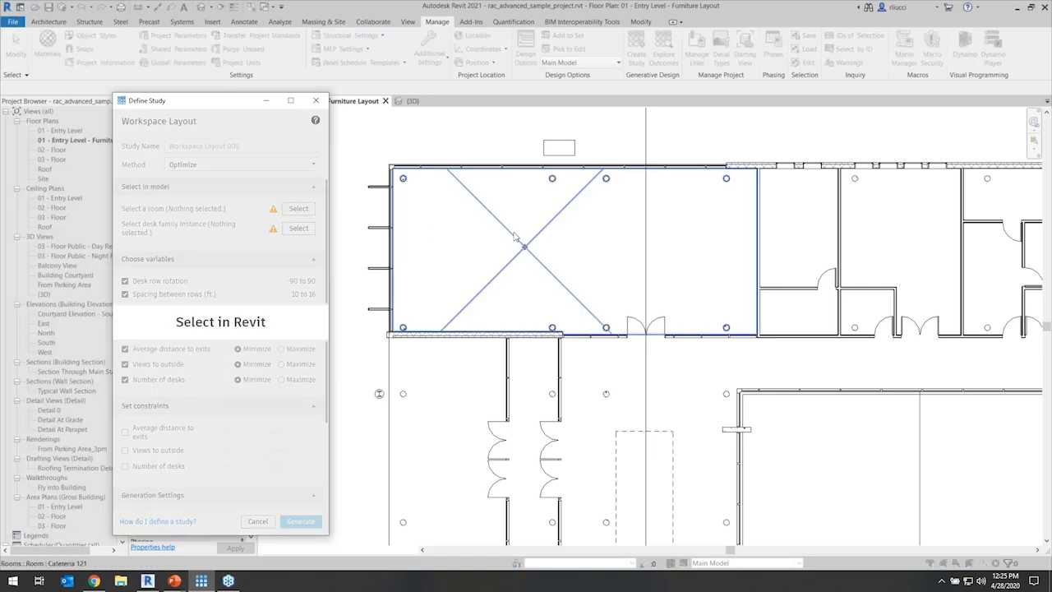
{"action": "left_click", "coordinate": [567, 177]}
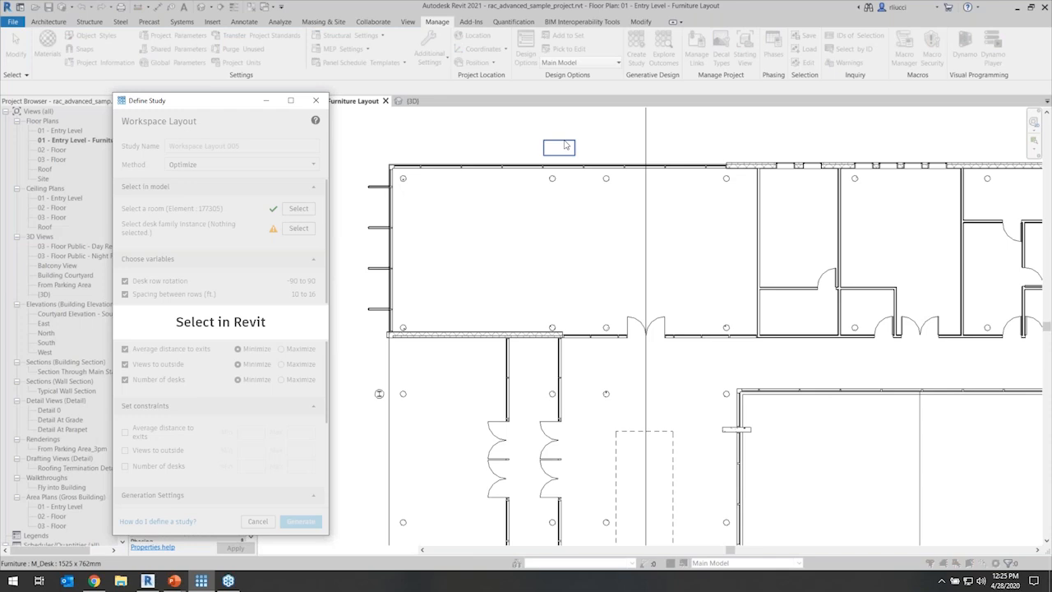
{"action": "left_click", "coordinate": [565, 144]}
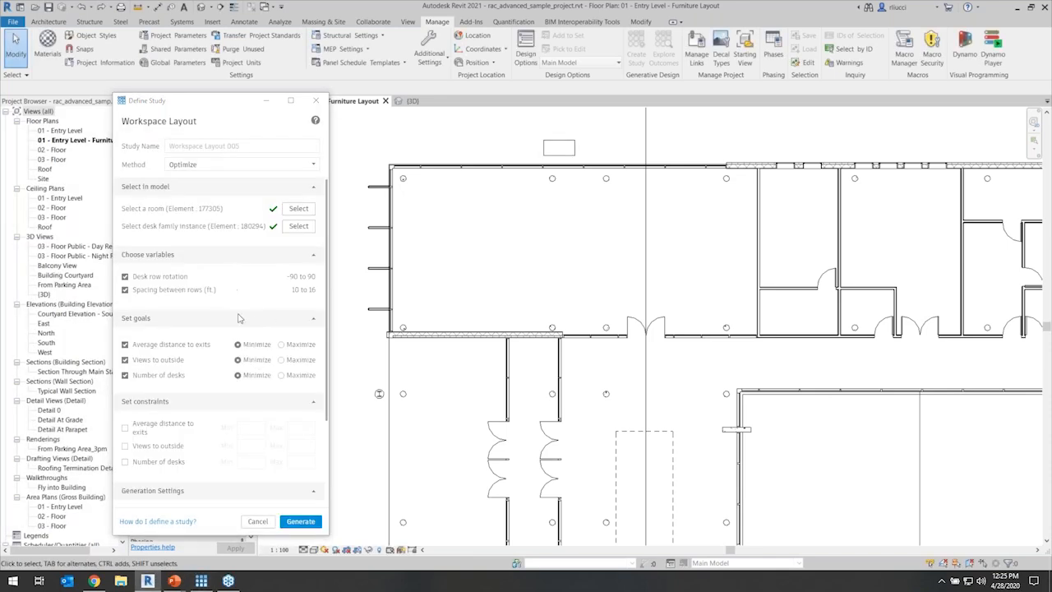
{"action": "left_click", "coordinate": [257, 522]}
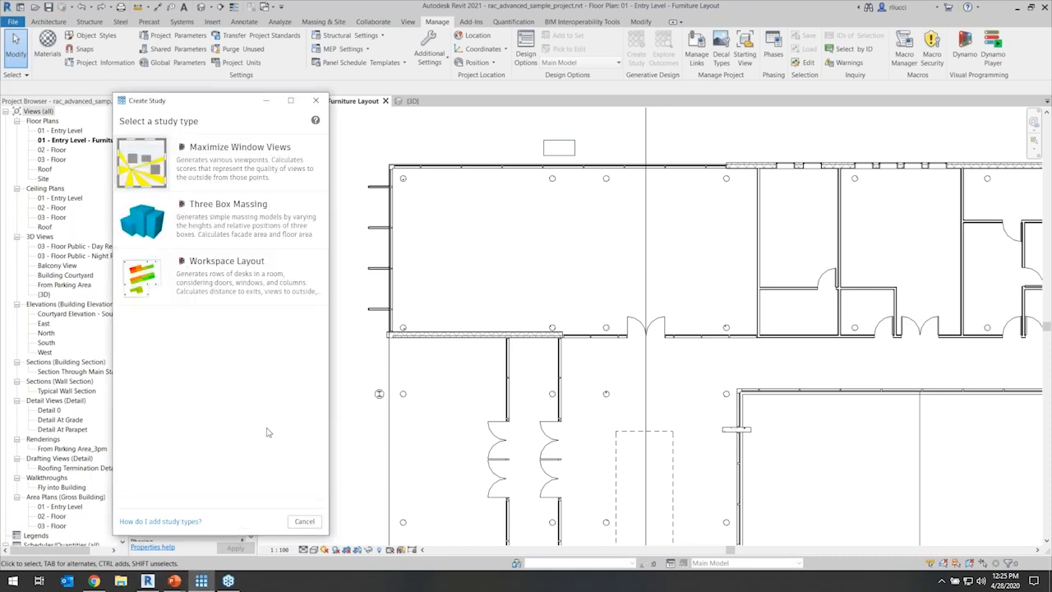
{"action": "left_click", "coordinate": [201, 581]}
{"action": "left_click", "coordinate": [202, 581]}
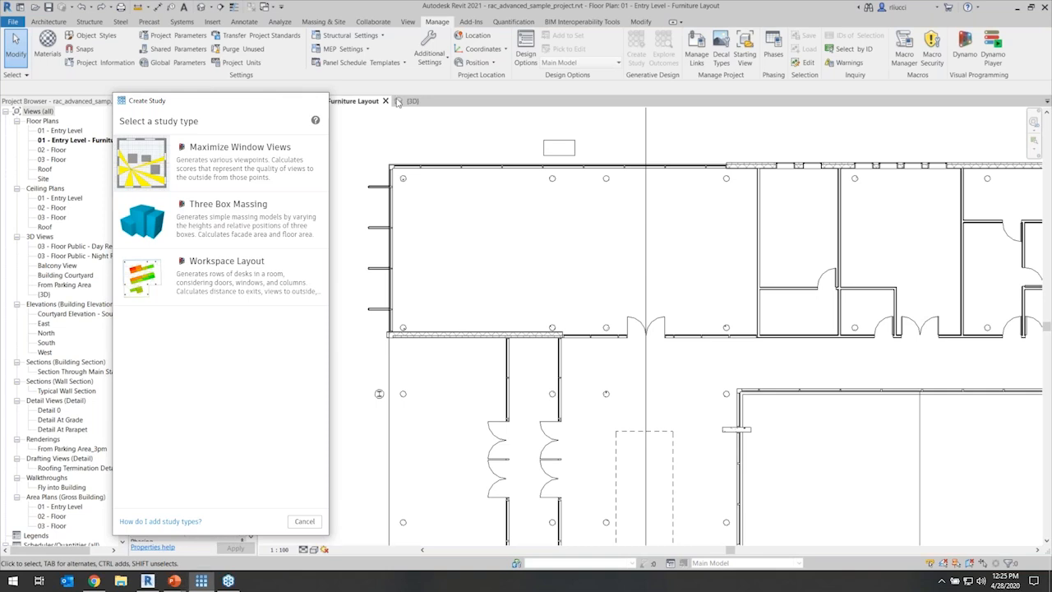
{"action": "left_click", "coordinate": [316, 100]}
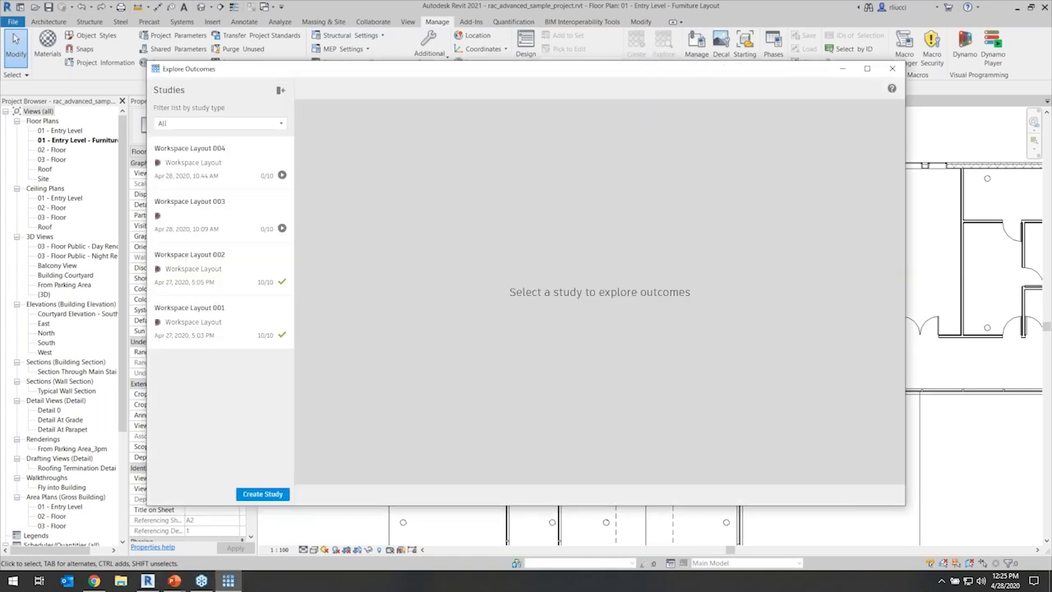
- Open the Workspace Layout 002 study in Explore Outcomes and look through both pages of layout outcomes
{"action": "left_click", "coordinate": [210, 270]}
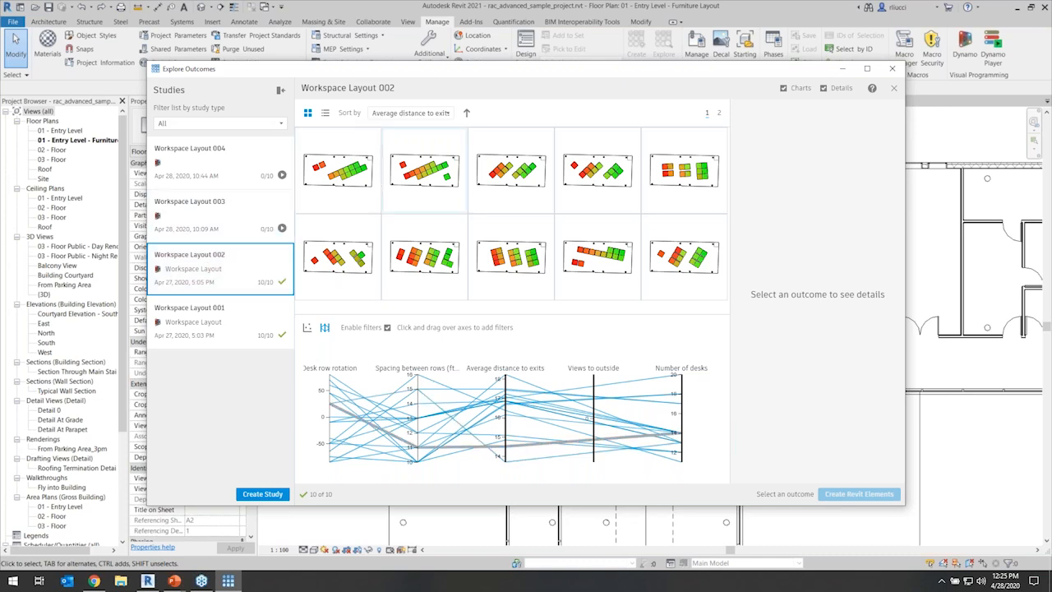
{"action": "left_click_drag", "start_coordinate": [485, 79], "coordinate": [386, 44]}
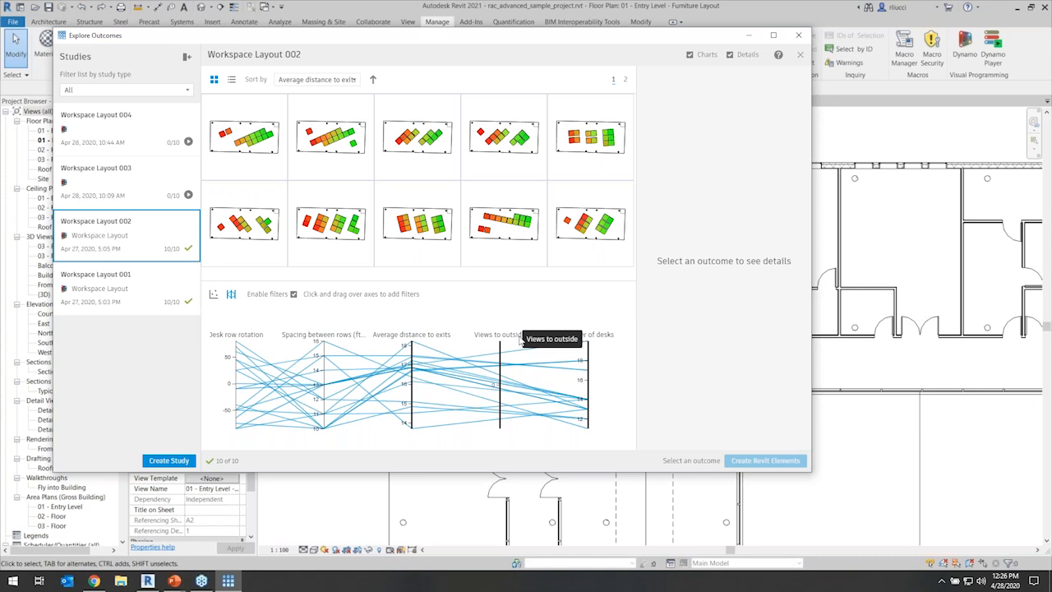
{"action": "key", "text": "ctrl"}
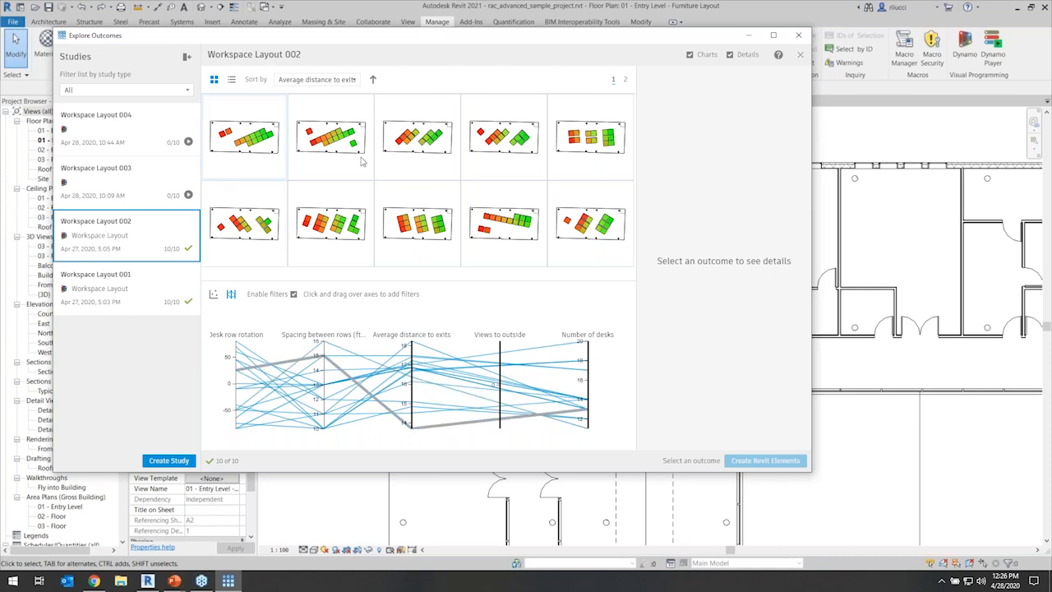
{"action": "left_click", "coordinate": [624, 80]}
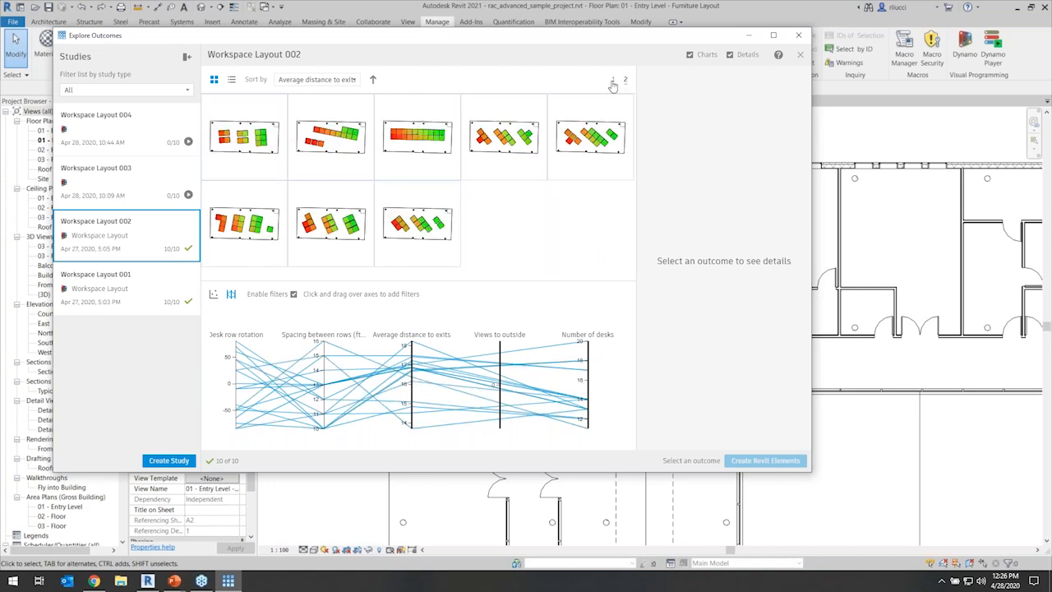
{"action": "left_click", "coordinate": [612, 80]}
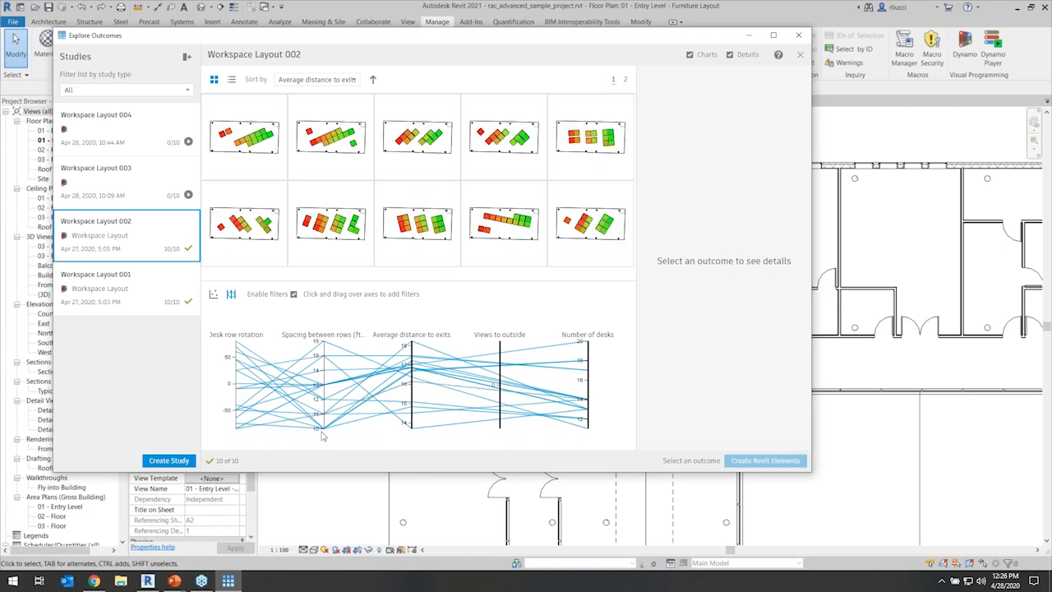
- Filter outcomes to about 10 to 12 ft row spacing and about 14 to 16 average exit distance, and view the first layout
{"action": "left_click_drag", "start_coordinate": [323, 427], "coordinate": [324, 393]}
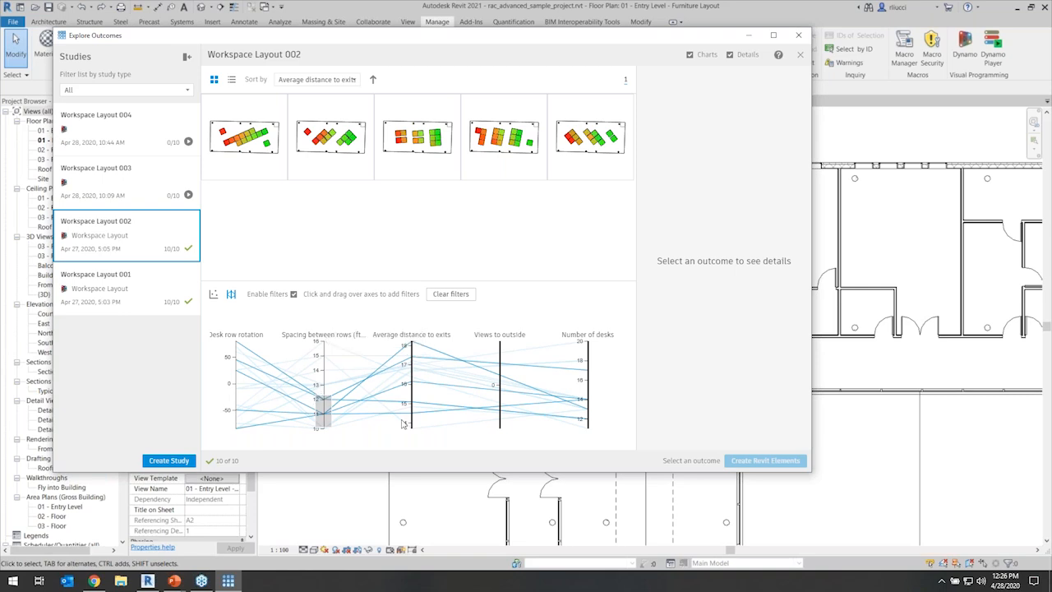
{"action": "left_click_drag", "start_coordinate": [415, 424], "coordinate": [414, 376]}
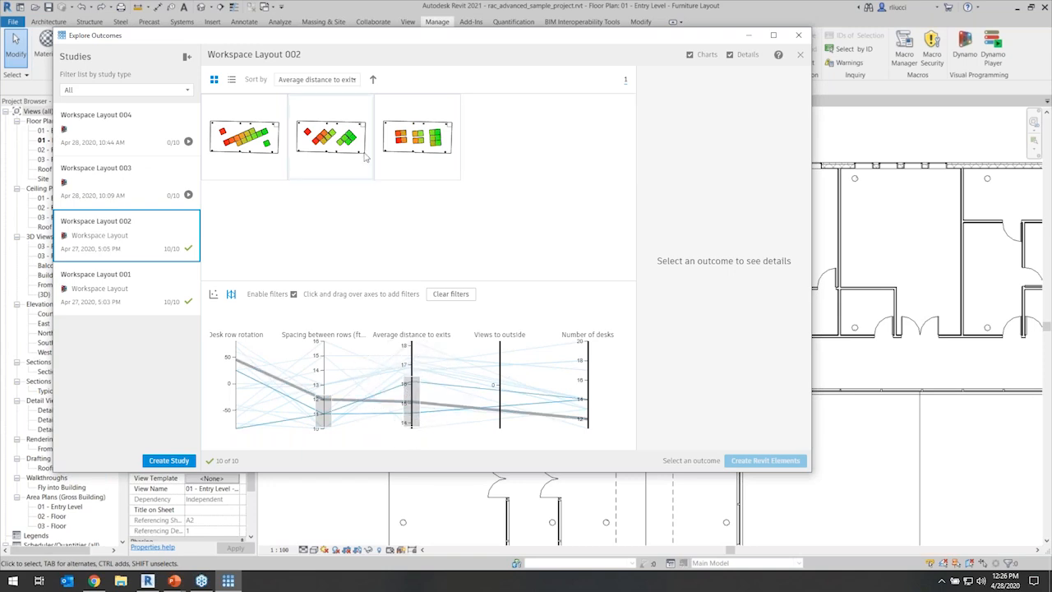
{"action": "left_click", "coordinate": [258, 139]}
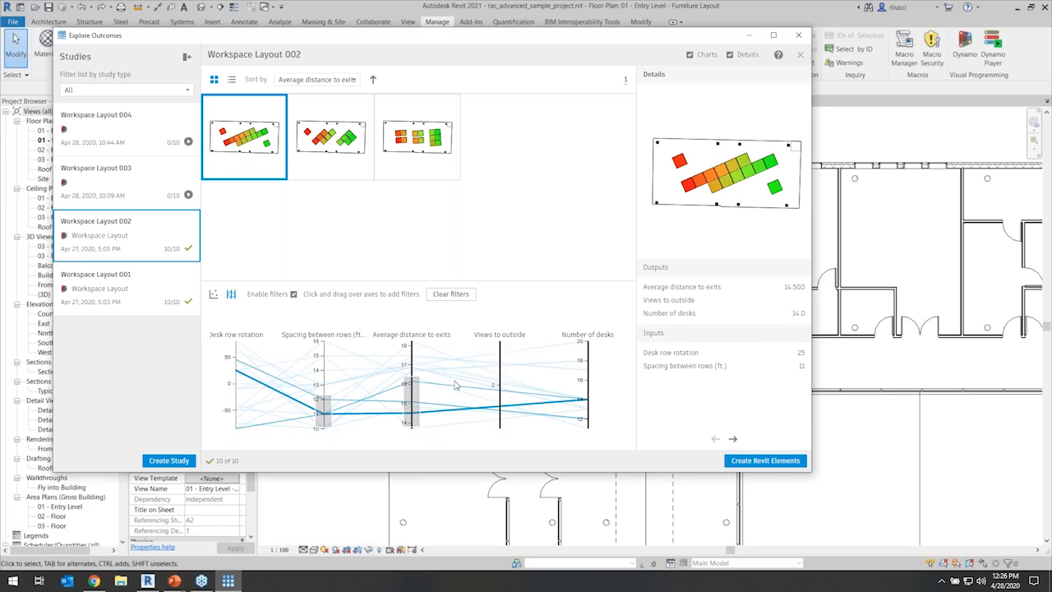
- Filter the number of desks to about 12 to 18, shift average exit distance to about 15 to 17.5, and view the second outcome
{"action": "left_click_drag", "start_coordinate": [588, 427], "coordinate": [588, 369]}
{"action": "left_click_drag", "start_coordinate": [414, 380], "coordinate": [419, 357]}
{"action": "left_click_drag", "start_coordinate": [588, 381], "coordinate": [588, 370]}
{"action": "left_click", "coordinate": [349, 146]}
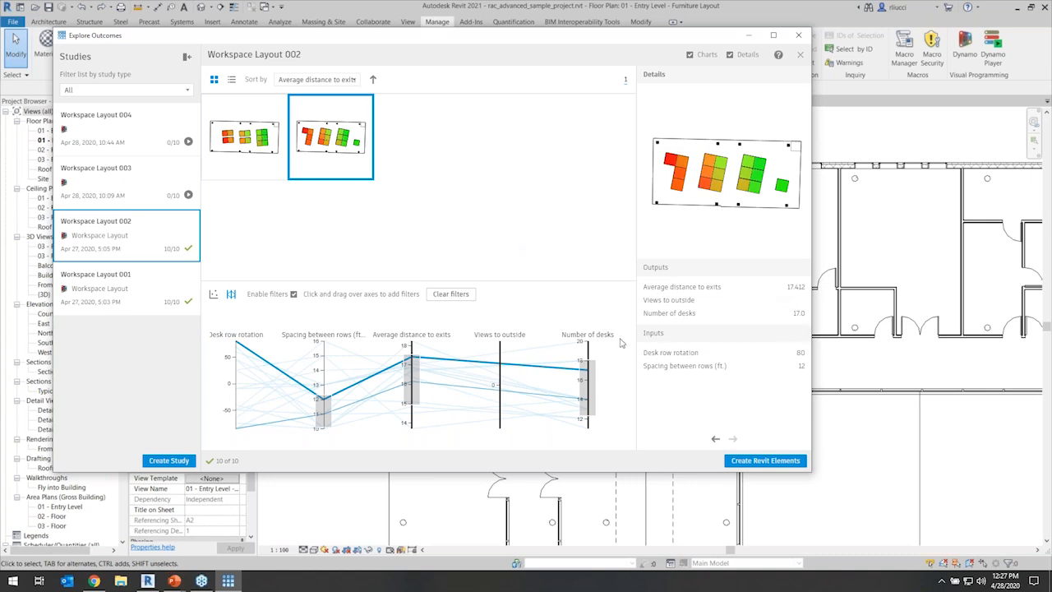
- Narrow the average exit distance filter, shift it to about 14 to 15, and select the matching diagonal desk layout
{"action": "left_click_drag", "start_coordinate": [413, 357], "coordinate": [413, 381]}
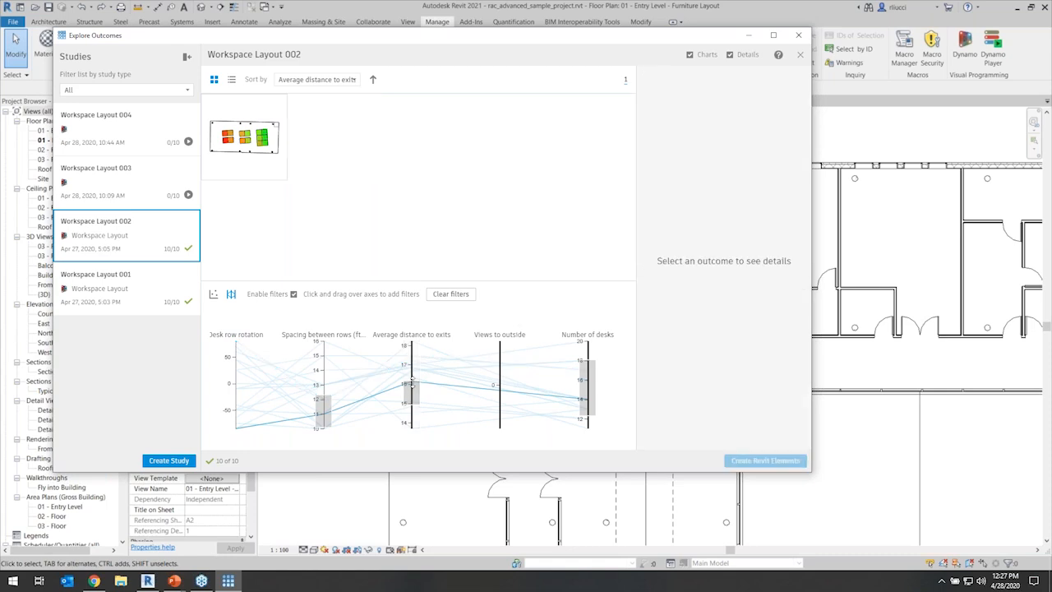
{"action": "left_click", "coordinate": [260, 142]}
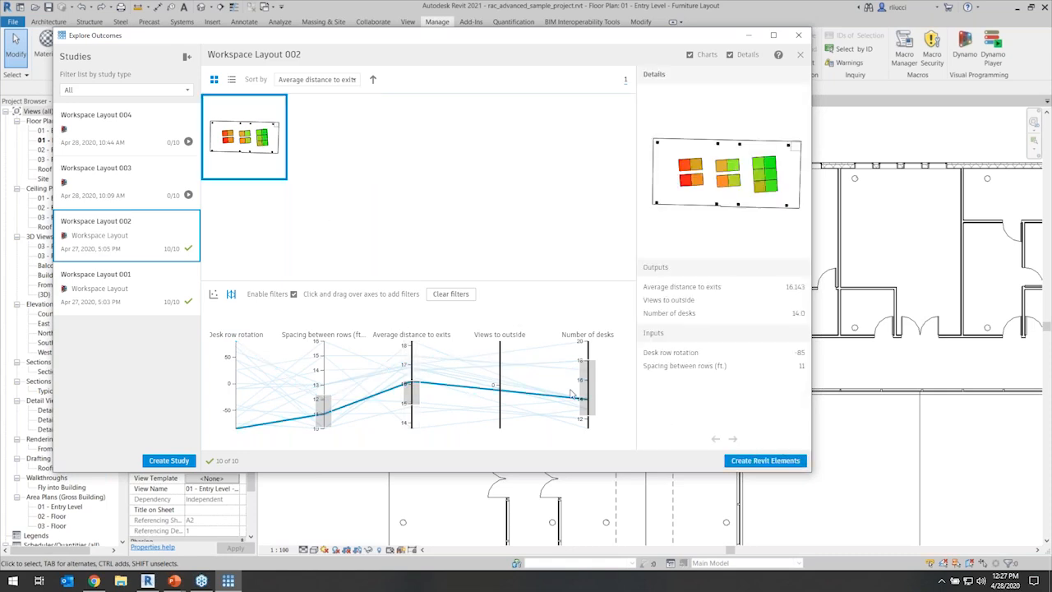
{"action": "left_click_drag", "start_coordinate": [415, 393], "coordinate": [414, 419]}
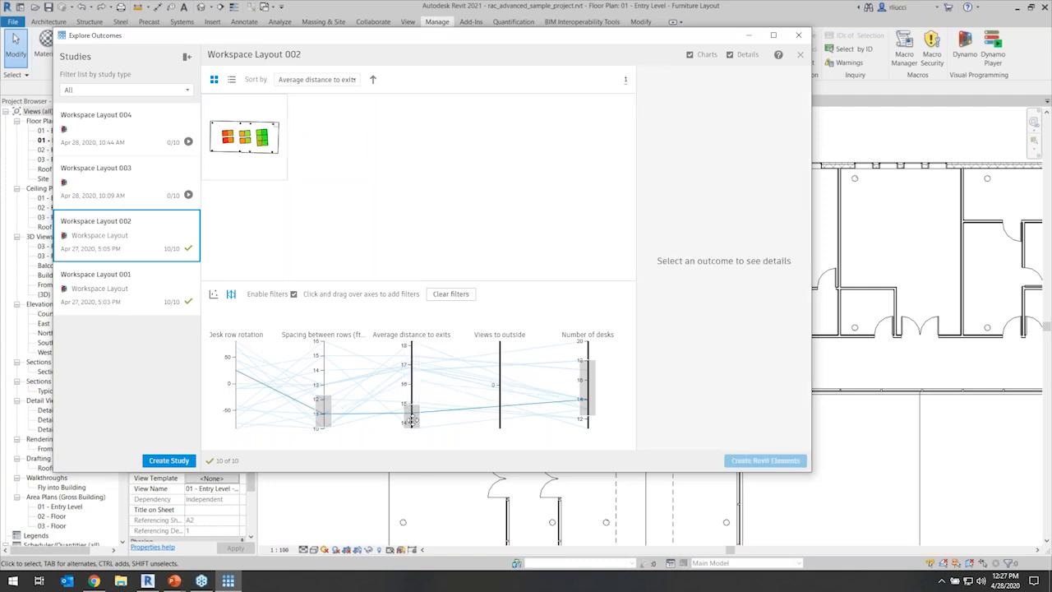
{"action": "left_click", "coordinate": [247, 140]}
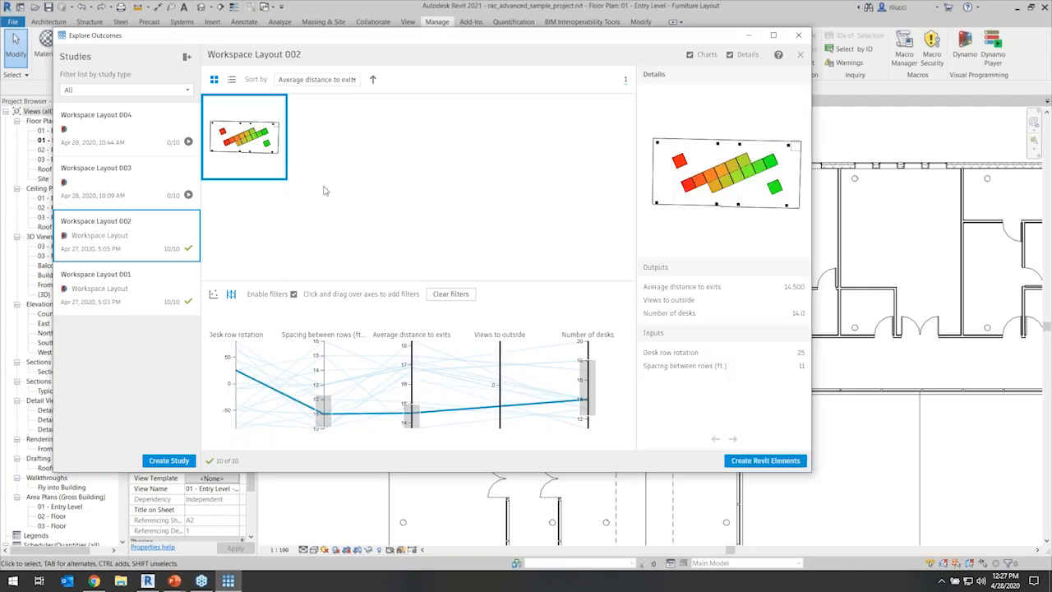
- Create Revit elements from the selected outcome, placing its diagonal desk rows in the cafeteria
{"action": "left_click", "coordinate": [760, 461]}
{"action": "left_click", "coordinate": [762, 462]}
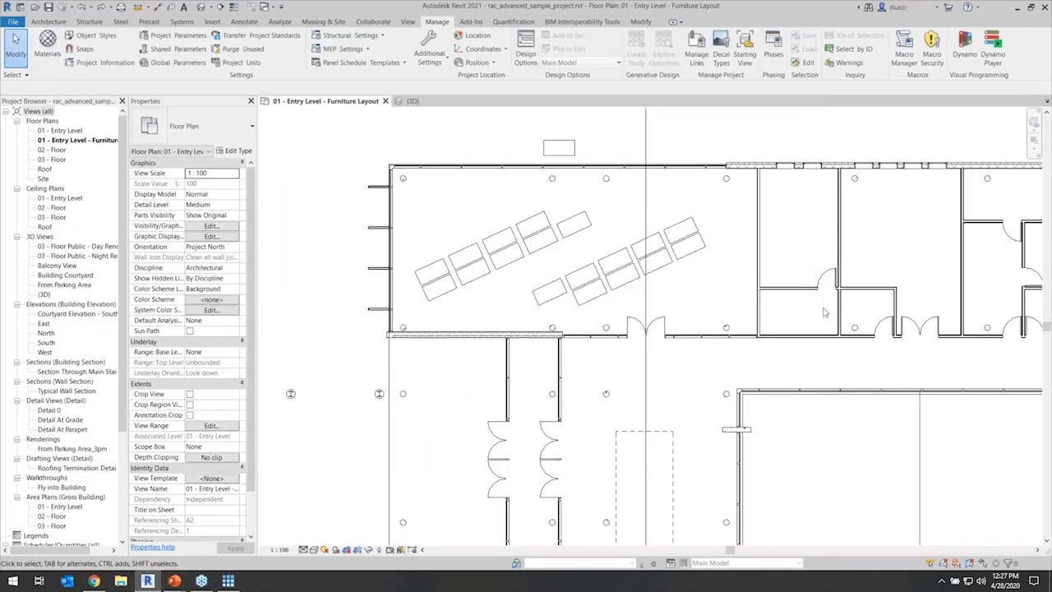
{"action": "middle_click_drag", "start_coordinate": [574, 259], "coordinate": [525, 268]}
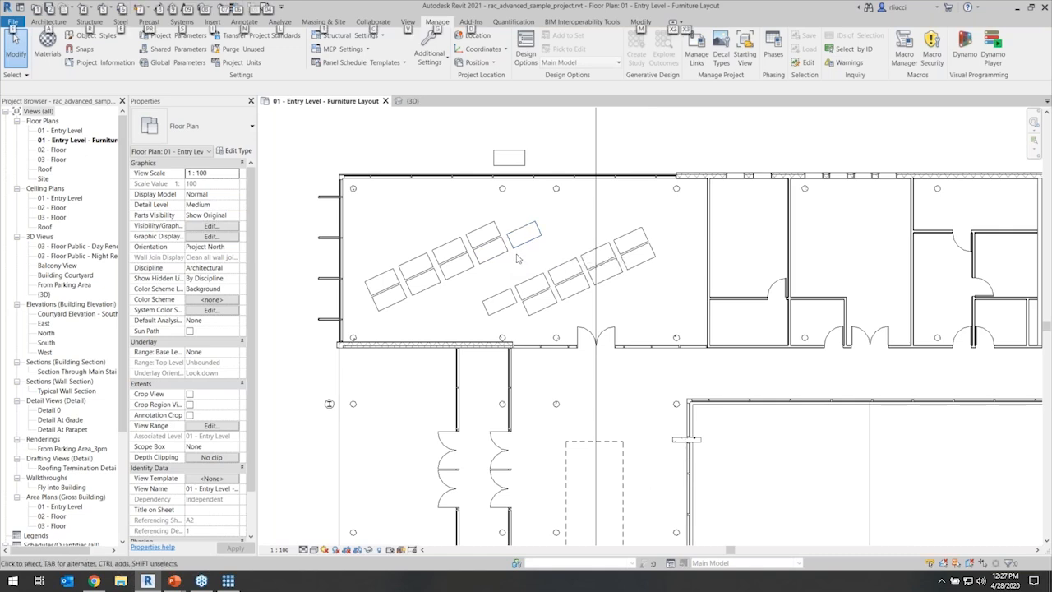
- Switch to the PowerPoint slide show and go back to the Generative Design overview slide
{"action": "key", "text": "alt+Tab"}
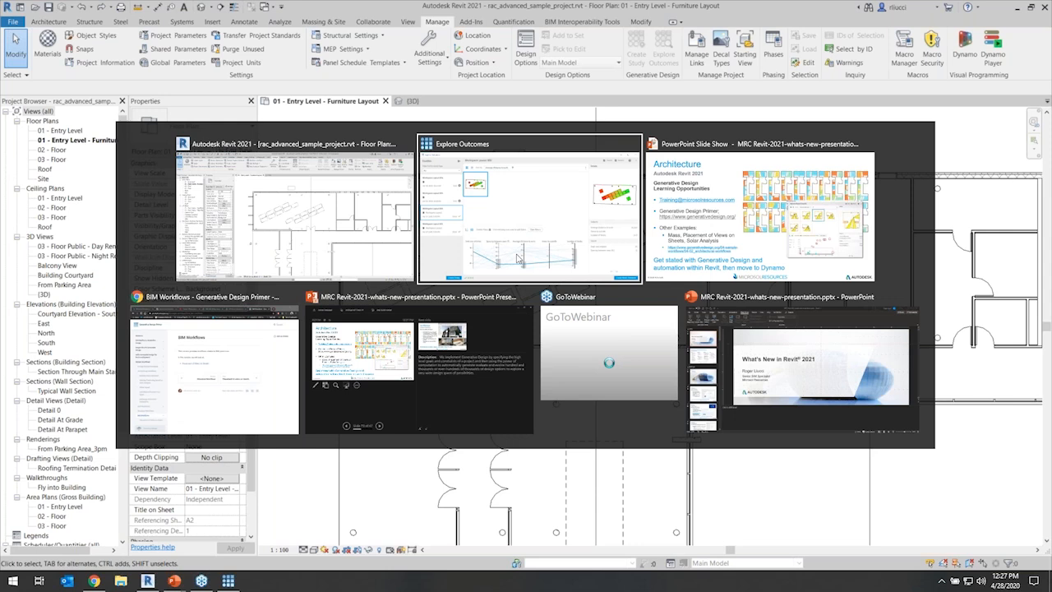
{"action": "key", "text": "alt+Tab"}
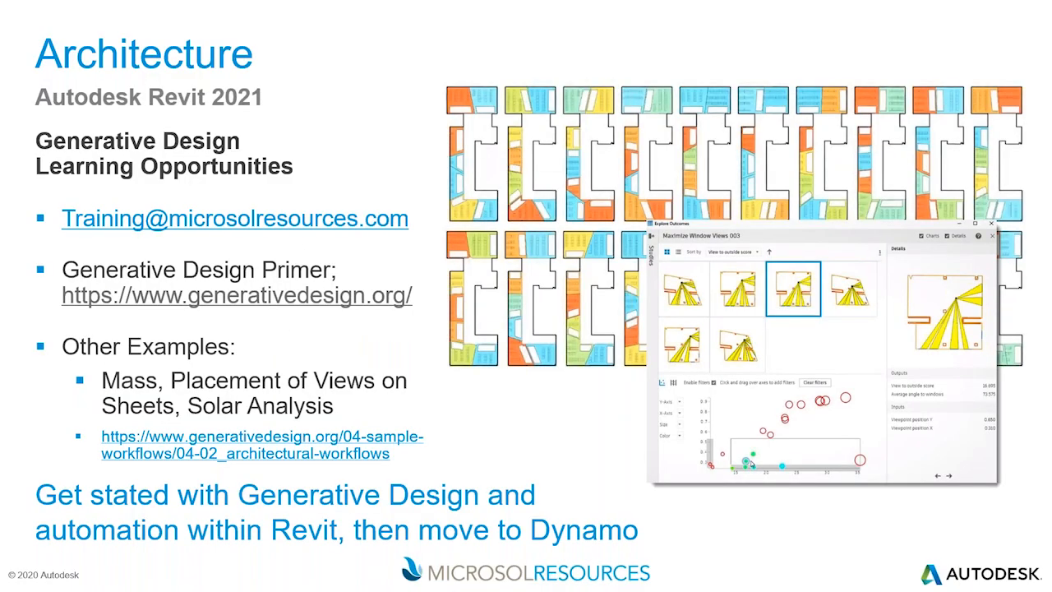
{"action": "key", "text": "Left"}
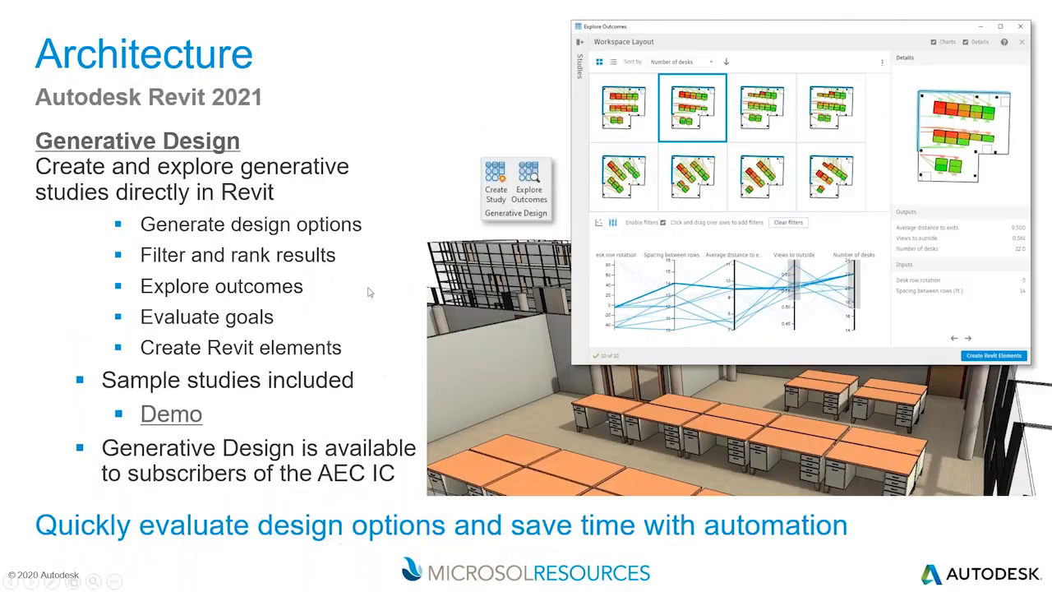
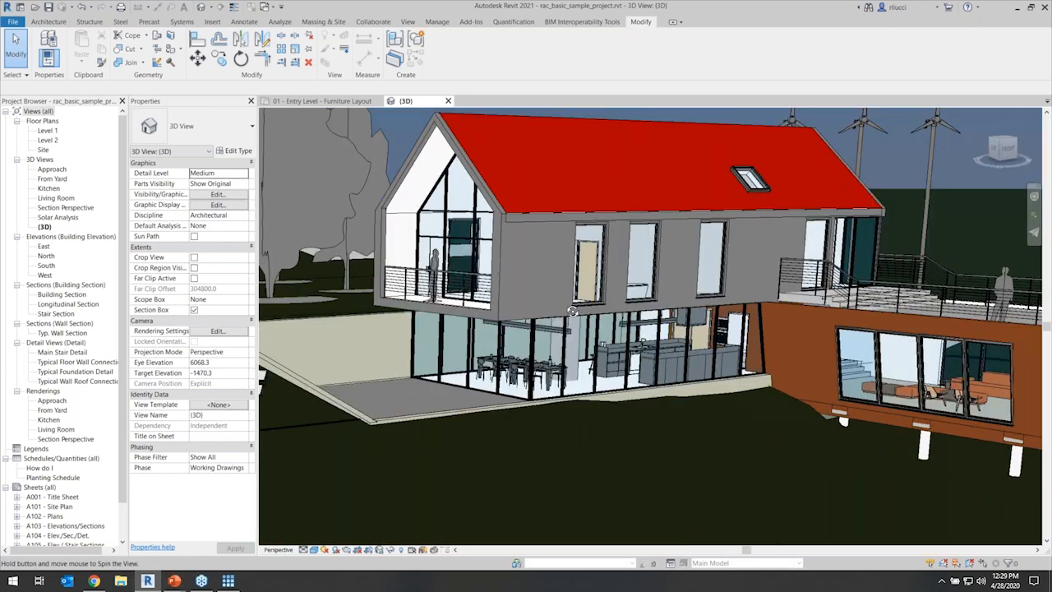
- Turn on shadows in the house's 3D view and set its visual style to Realistic
{"action": "middle_click_drag", "start_coordinate": [571, 312], "coordinate": [370, 493], "text": "shift"}
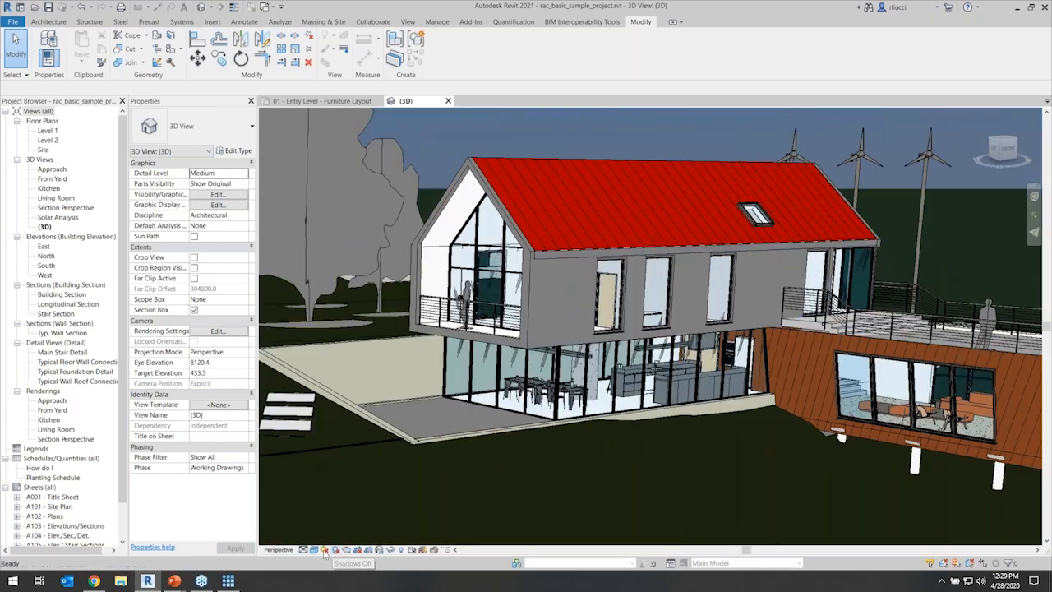
{"action": "left_click", "coordinate": [323, 549]}
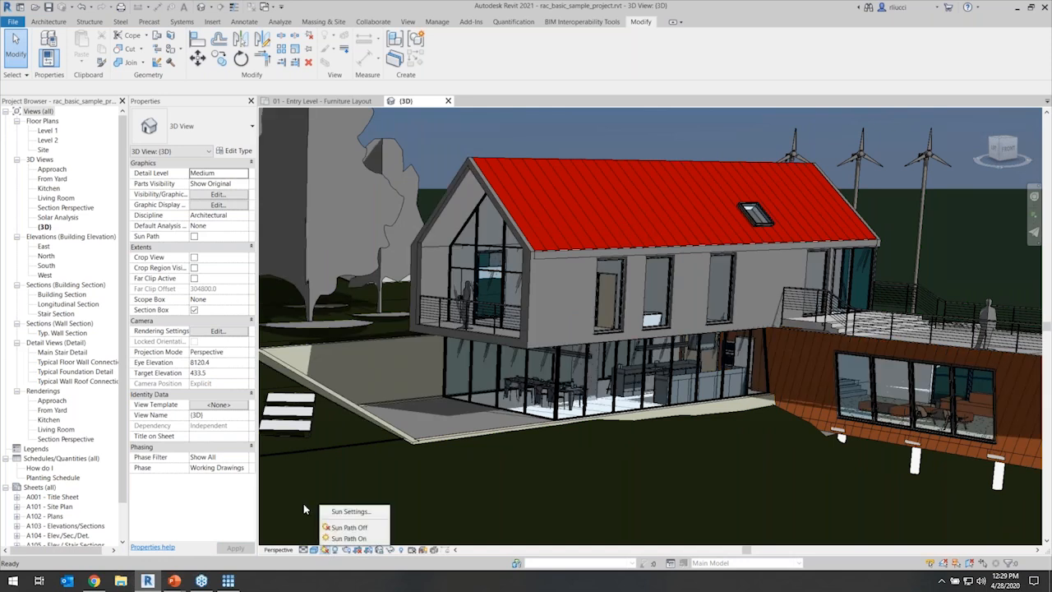
{"action": "left_click", "coordinate": [314, 550]}
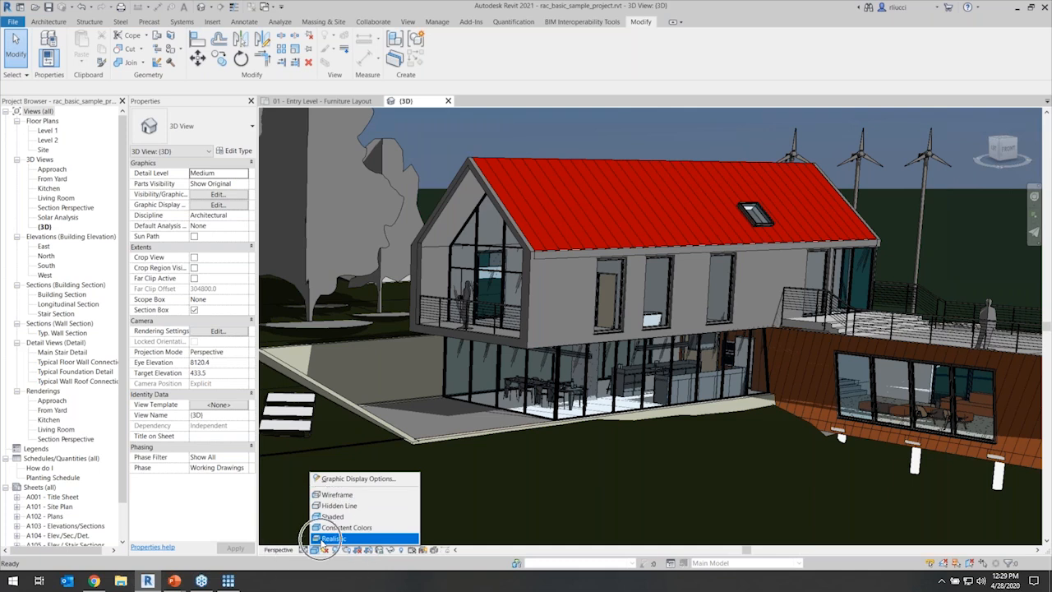
{"action": "left_click", "coordinate": [323, 539]}
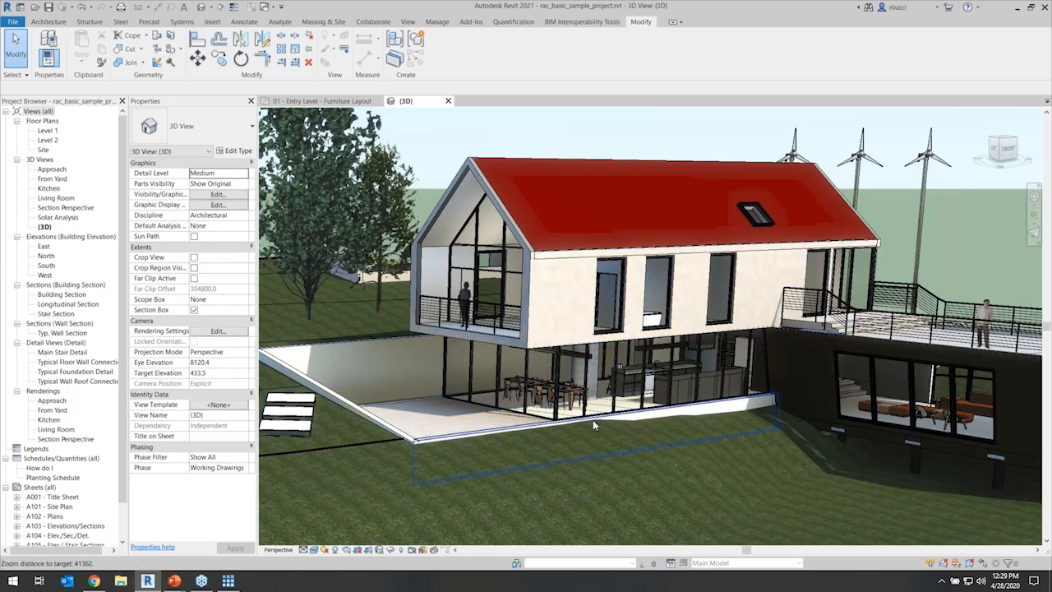
- Examine the realistic house exterior, from the garden side to the glazed dining area below the balcony
{"action": "scroll", "coordinate": [594, 424], "scroll_direction": "up", "scroll_amount": 1}
{"action": "middle_click_drag", "start_coordinate": [594, 425], "coordinate": [654, 410], "text": "shift"}
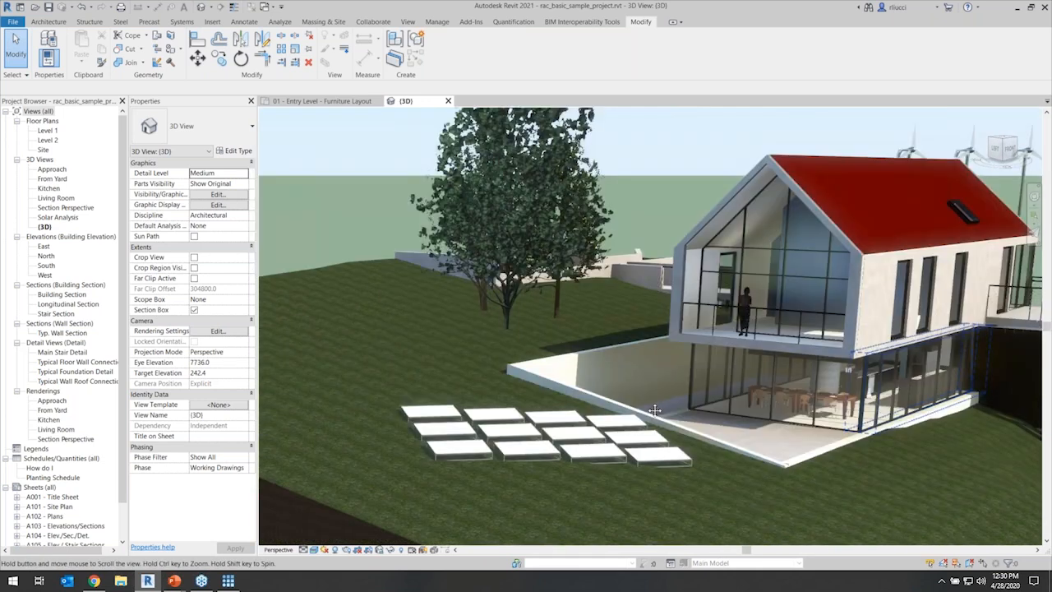
{"action": "scroll", "coordinate": [654, 409], "scroll_direction": "up", "scroll_amount": 2}
{"action": "scroll", "coordinate": [628, 426], "scroll_direction": "up", "scroll_amount": 3}
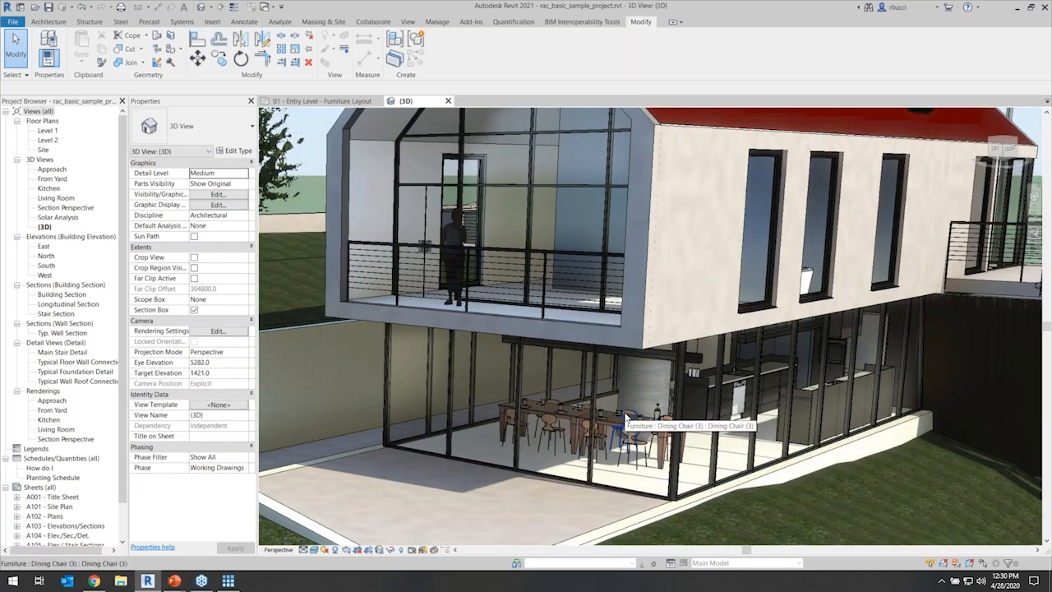
{"action": "middle_click_drag", "start_coordinate": [626, 419], "coordinate": [561, 413]}
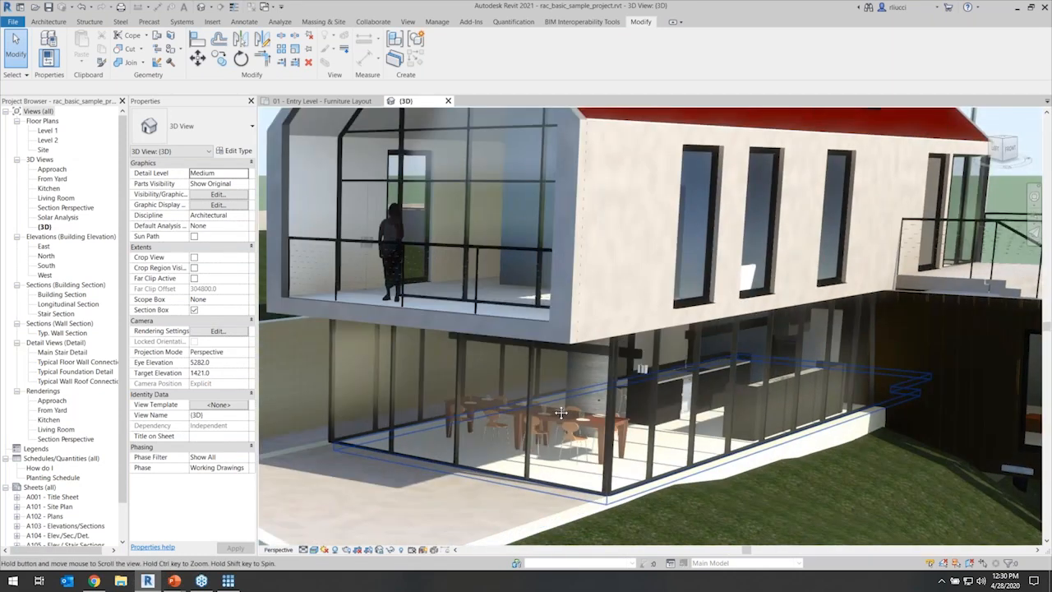
{"action": "scroll", "coordinate": [561, 413], "scroll_direction": "down", "scroll_amount": 2}
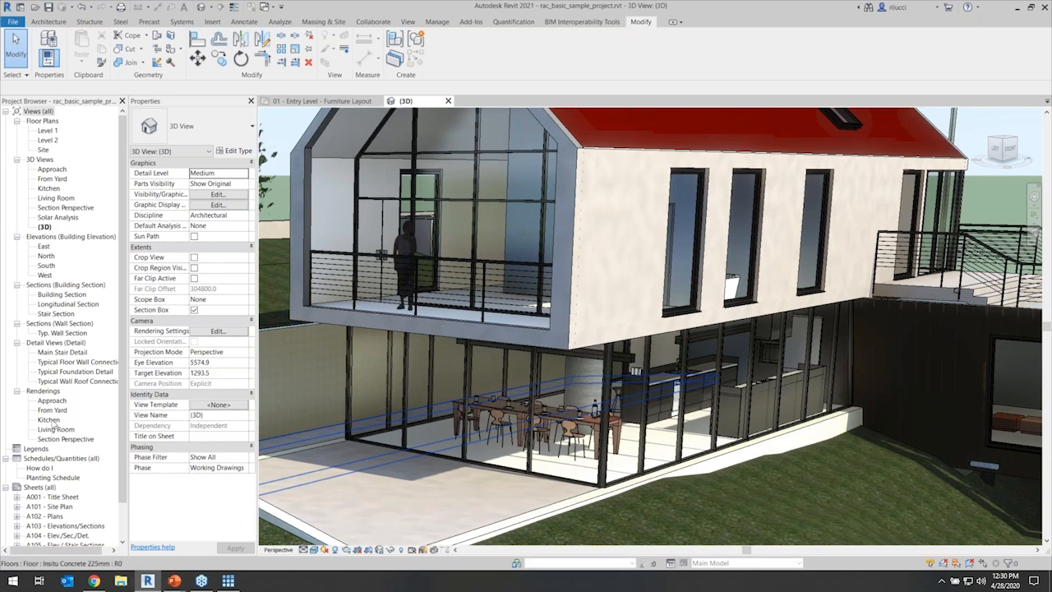
- Open the Kitchen rendering, then the Kitchen 3D view, and set the 3D view's visual style to Realistic
{"action": "left_click", "coordinate": [51, 420]}
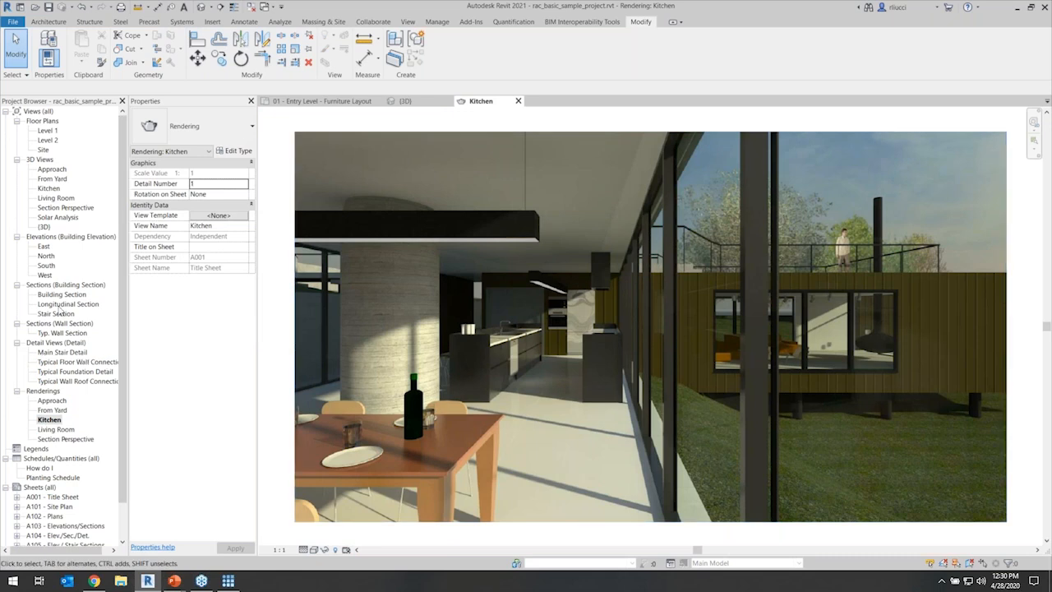
{"action": "double_click", "coordinate": [49, 189]}
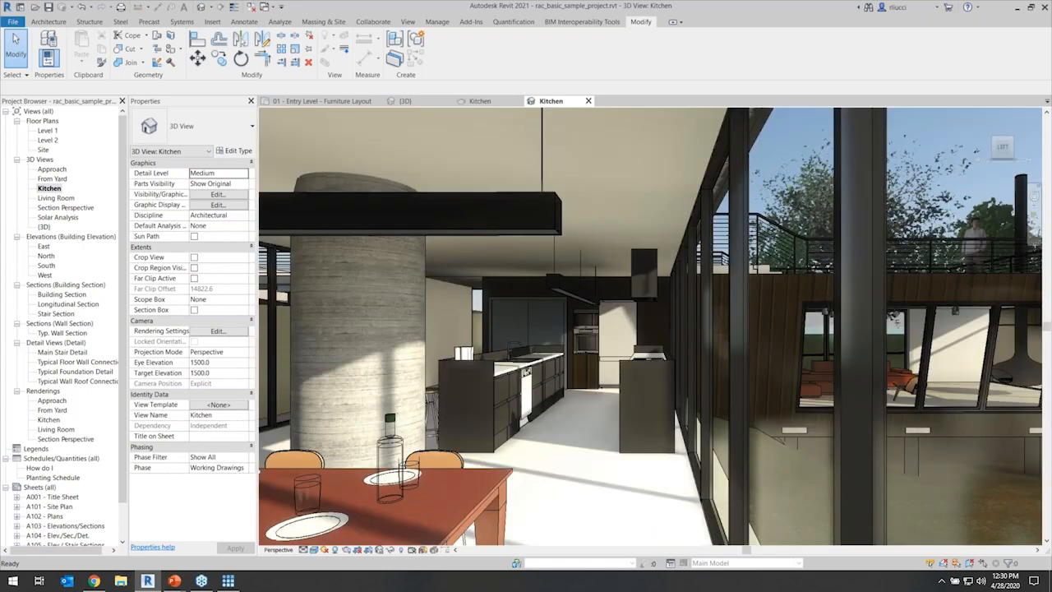
{"action": "left_click", "coordinate": [314, 550]}
{"action": "left_click", "coordinate": [335, 539]}
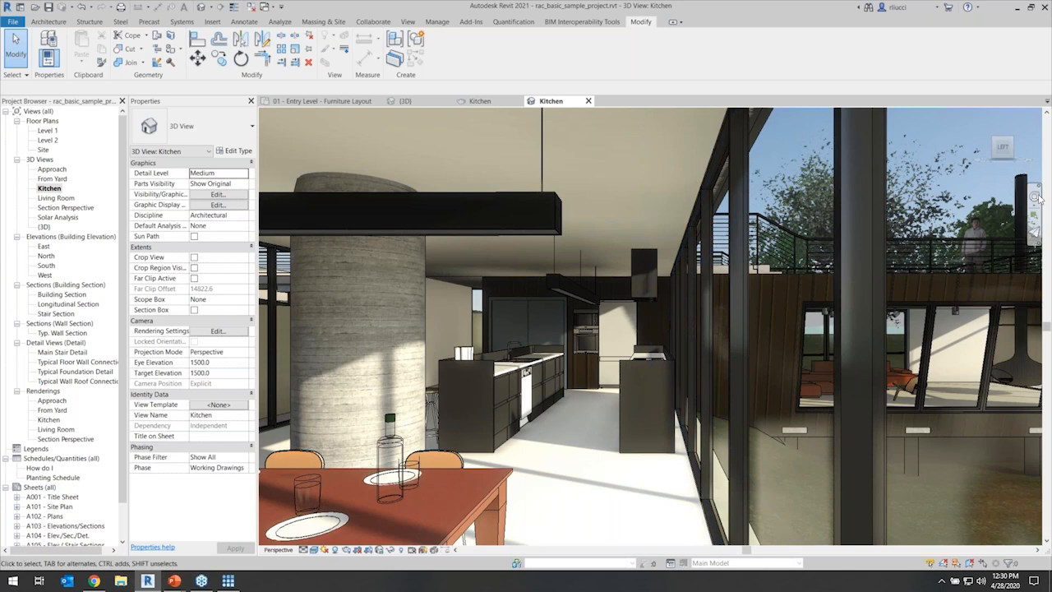
- Look around the kitchen interior with the steering wheel, from the window wall across to the island
{"action": "left_click", "coordinate": [1037, 198]}
{"action": "left_click_drag", "start_coordinate": [633, 458], "coordinate": [718, 464]}
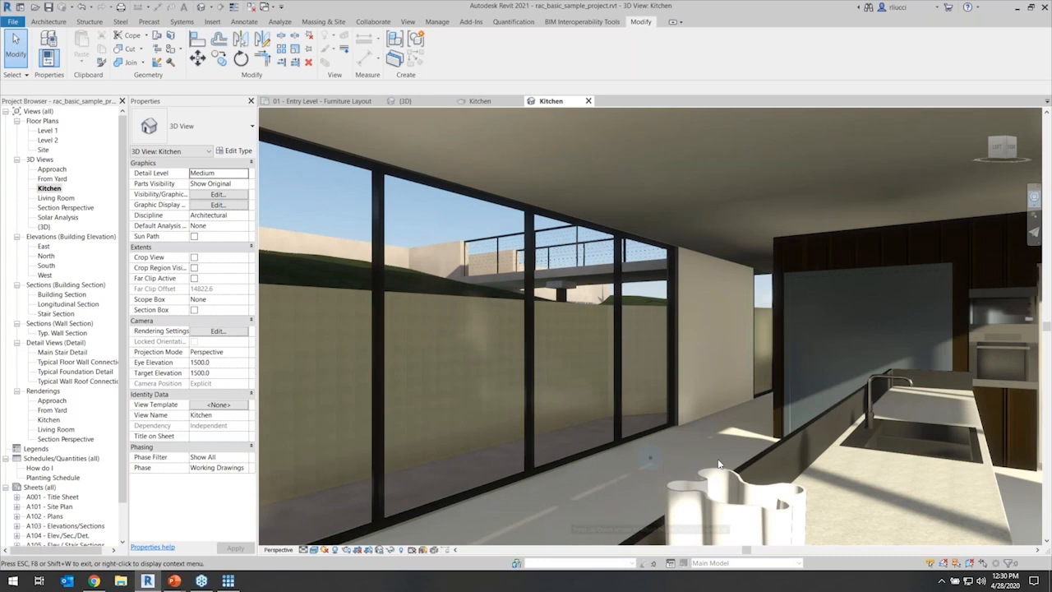
{"action": "left_click_drag", "start_coordinate": [718, 464], "coordinate": [623, 438]}
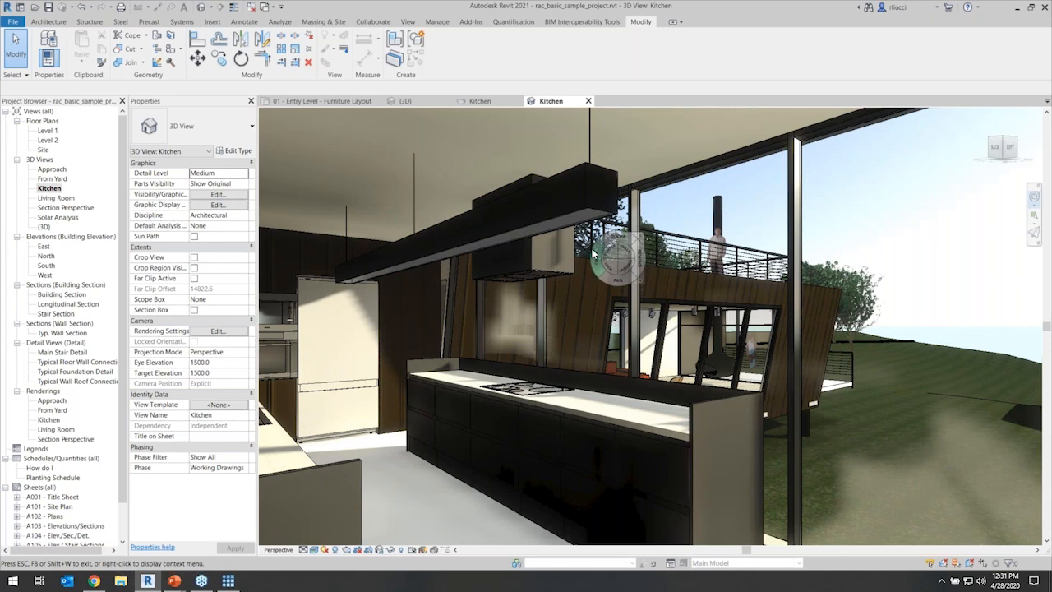
- Switch to the PowerPoint slide show, advance to the Slanted Walls slide and point out the slanted wall image
{"action": "key", "text": "alt+Tab"}
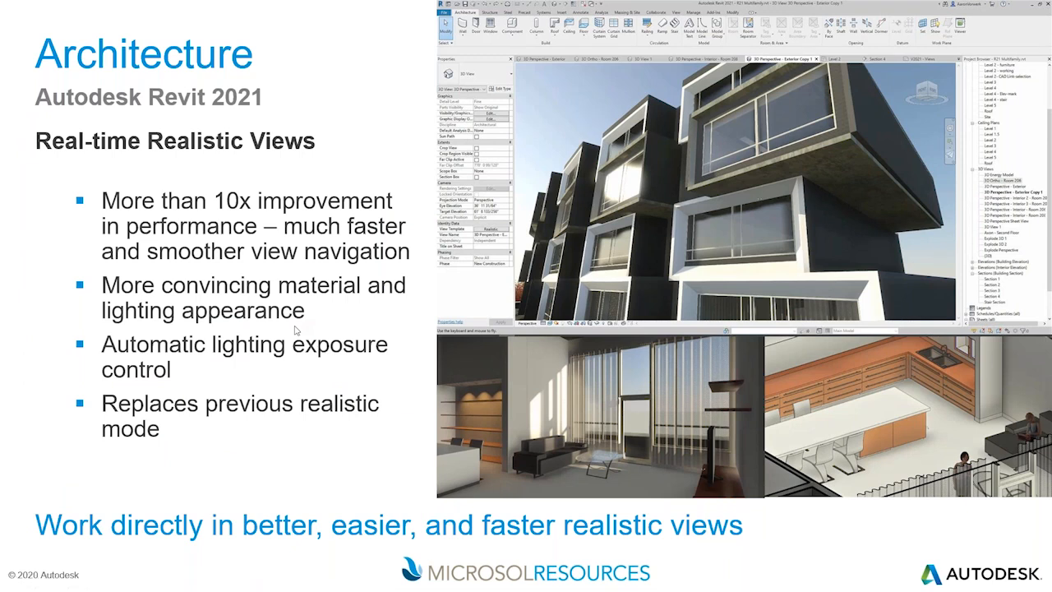
{"action": "left_click", "coordinate": [297, 331]}
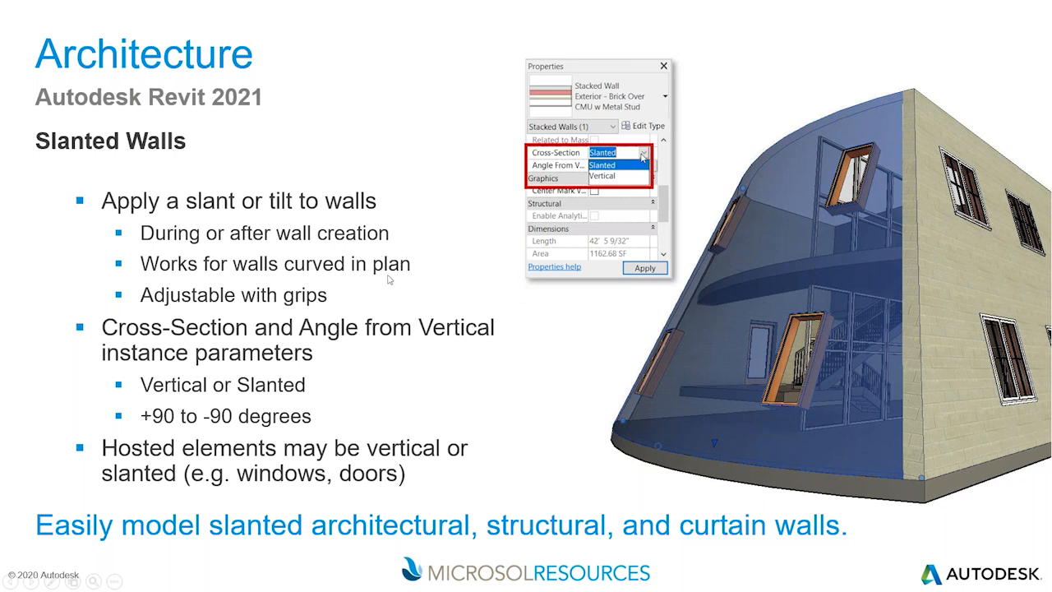
{"action": "left_click", "coordinate": [795, 218]}
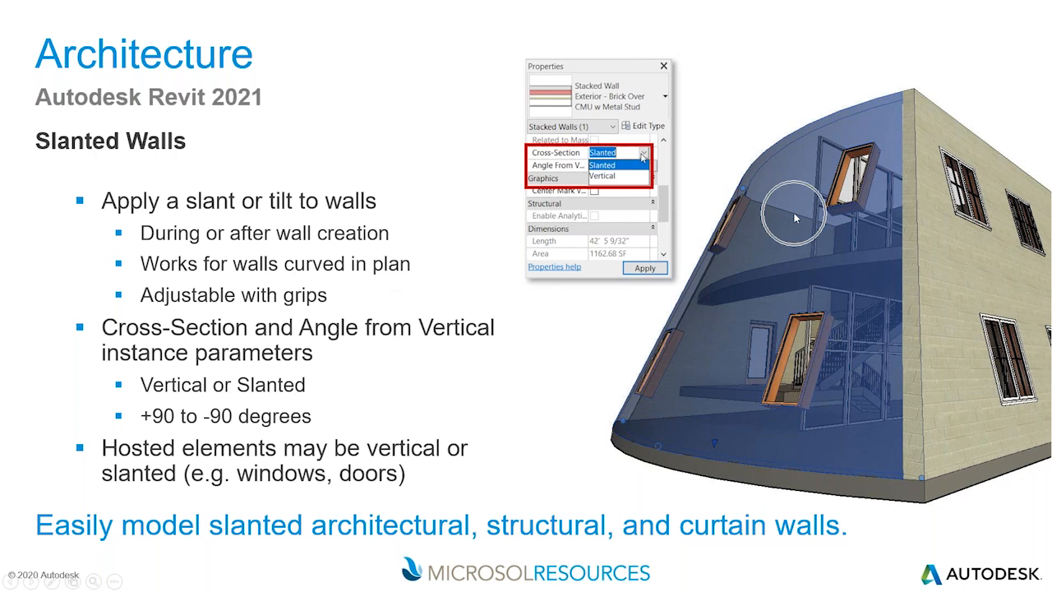
{"action": "key", "text": "ctrl"}
{"action": "key", "text": "ctrl"}
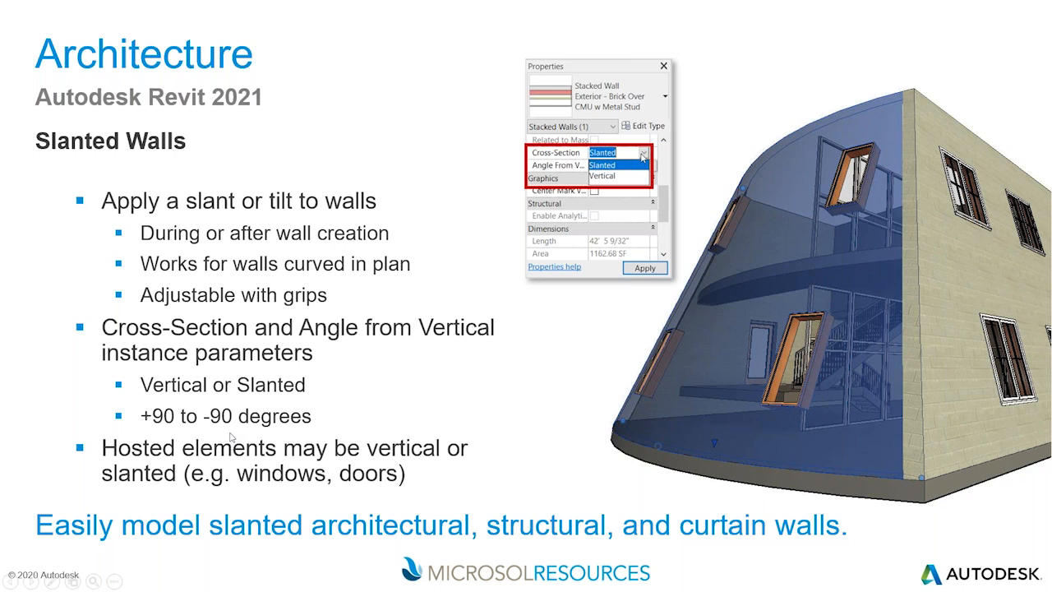
- Switch to Revit's {3D} view and draw two connected Interior - 165 Partition (1-hr) walls on the terrace, about 4110 and 3700 mm long
{"action": "key", "text": "alt+Tab"}
{"action": "left_click", "coordinate": [423, 101]}
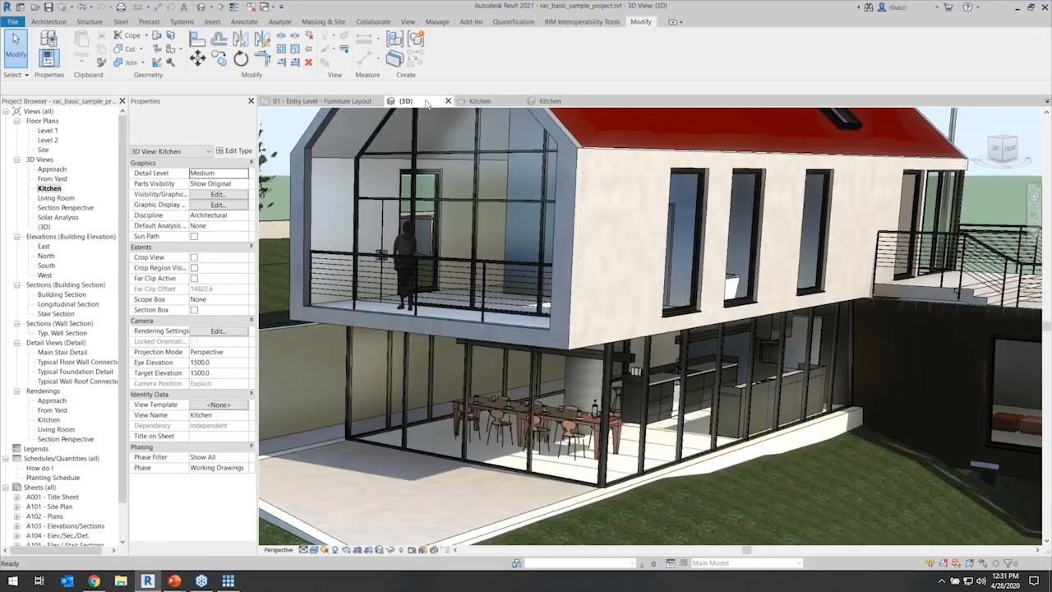
{"action": "middle_click_drag", "start_coordinate": [499, 329], "coordinate": [655, 376]}
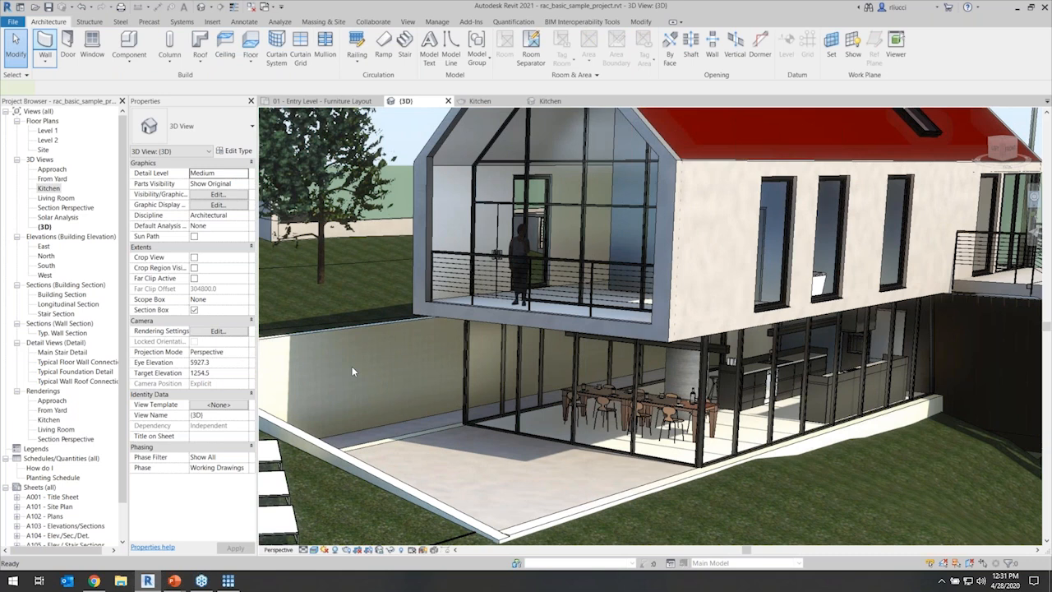
{"action": "key", "text": "w"}
{"action": "key", "text": "a"}
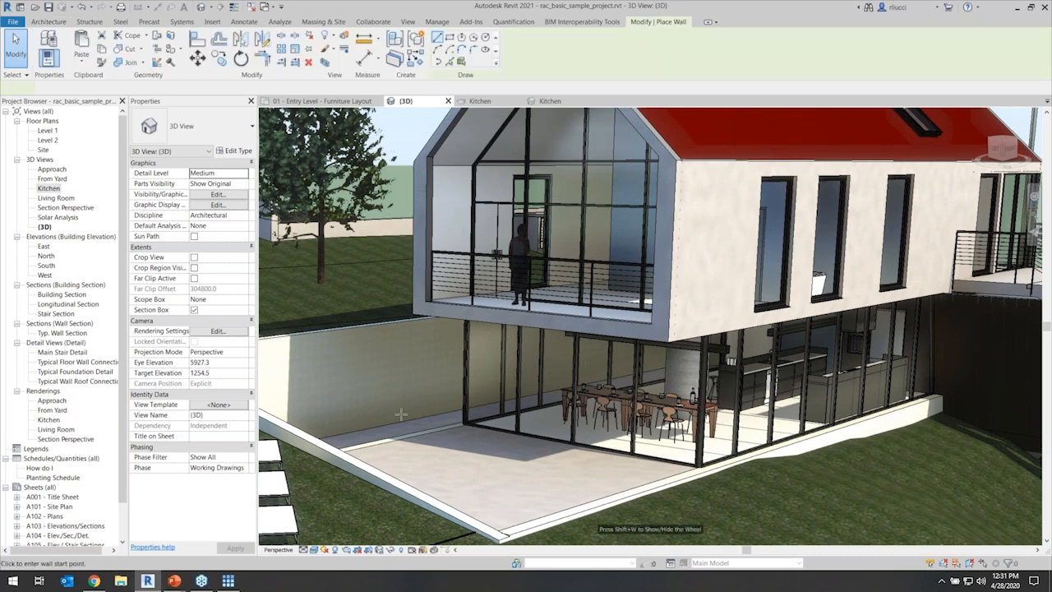
{"action": "left_click", "coordinate": [382, 455]}
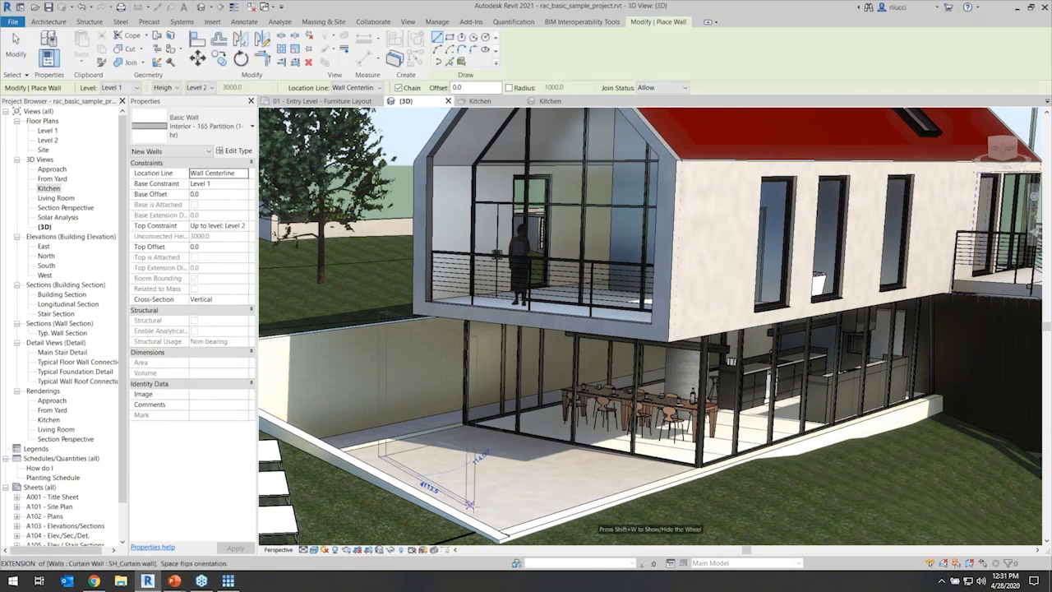
{"action": "left_click", "coordinate": [473, 503]}
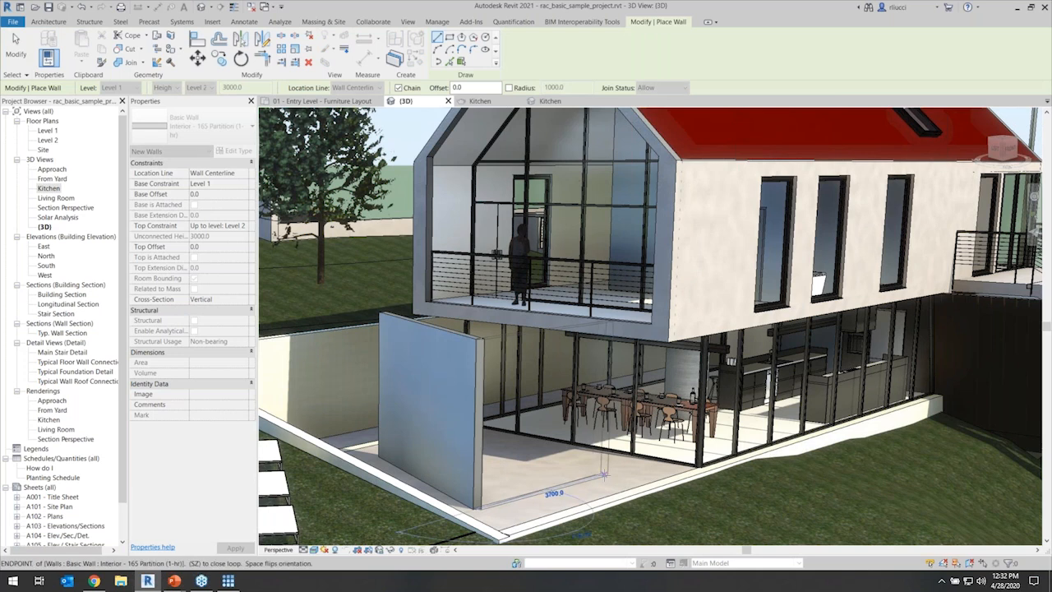
{"action": "left_click", "coordinate": [604, 474]}
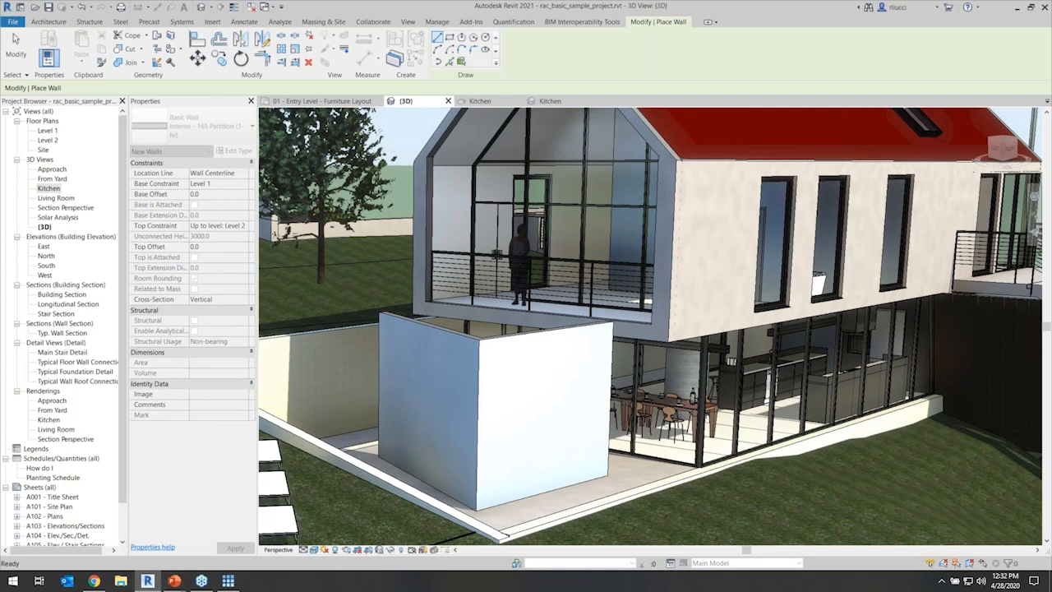
{"action": "key", "text": "Escape"}
- Set the cross-section of both new terrace walls to Slanted with a 15° angle from vertical
{"action": "left_click", "coordinate": [554, 411]}
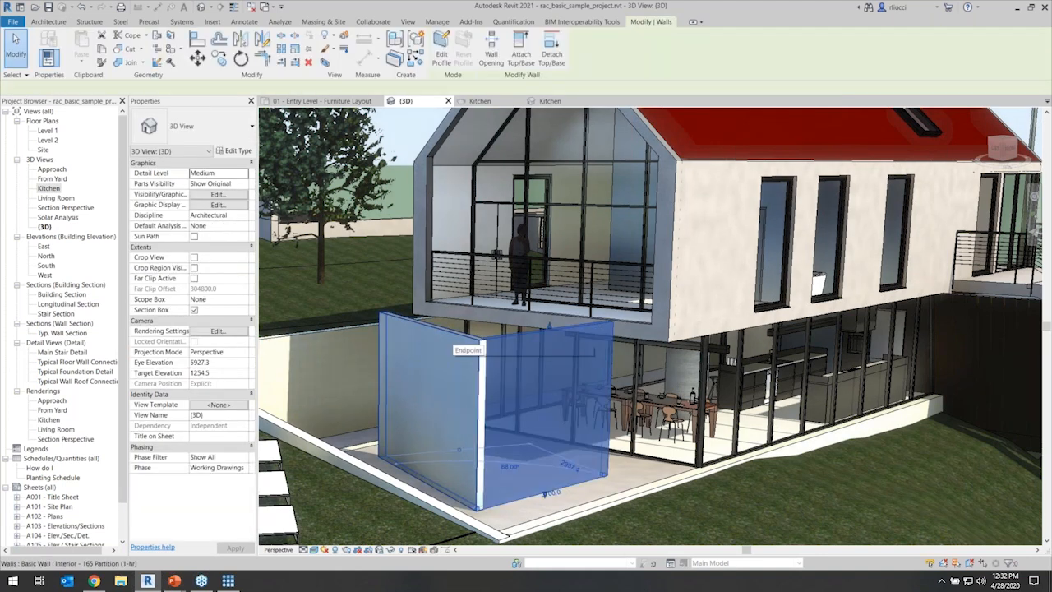
{"action": "left_click", "coordinate": [244, 300]}
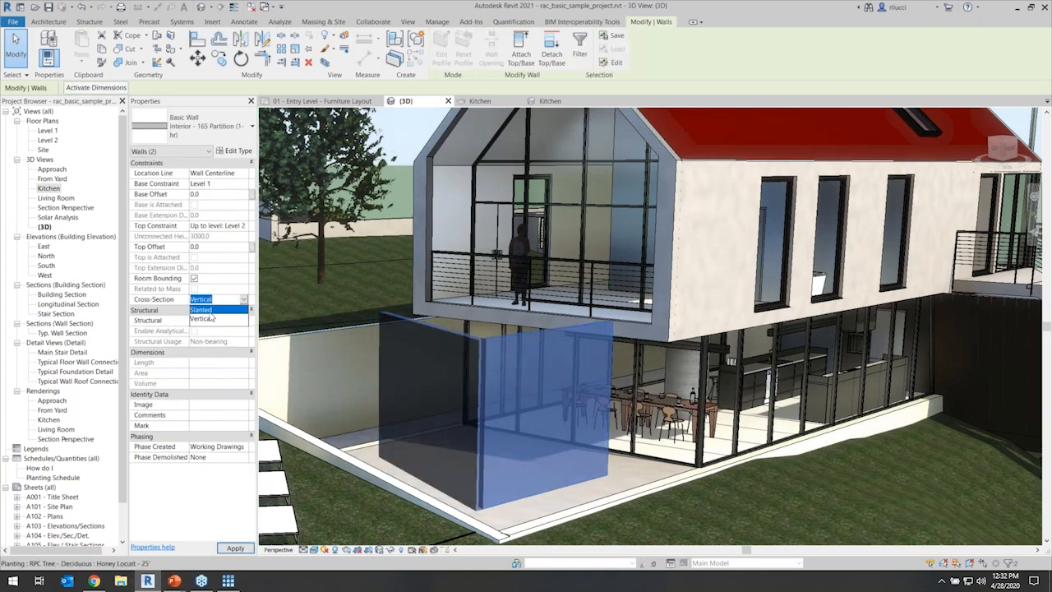
{"action": "left_click", "coordinate": [212, 318]}
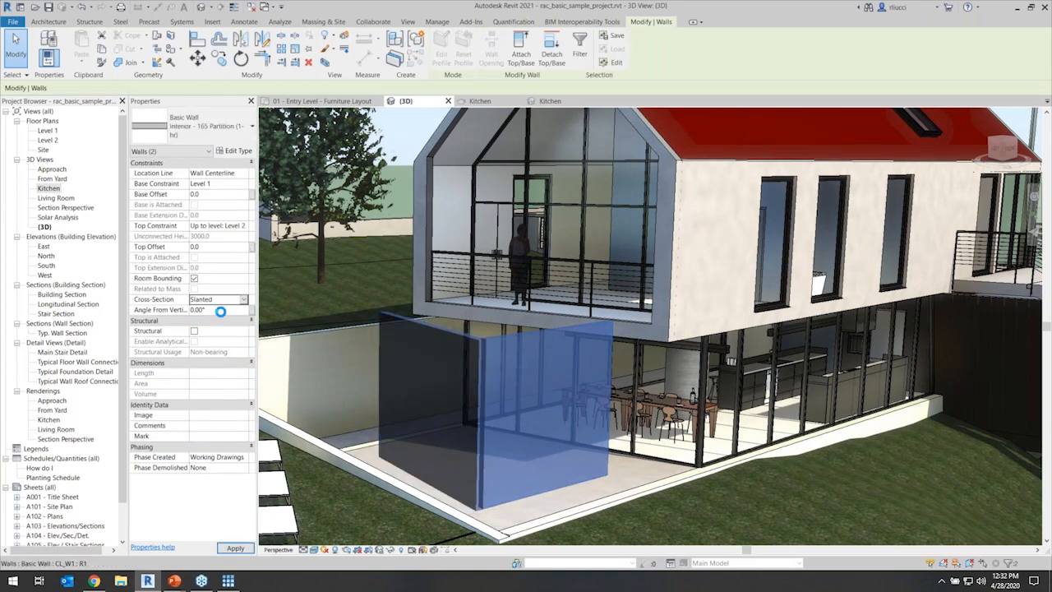
{"action": "left_click", "coordinate": [220, 311]}
{"action": "type", "text": "15"}
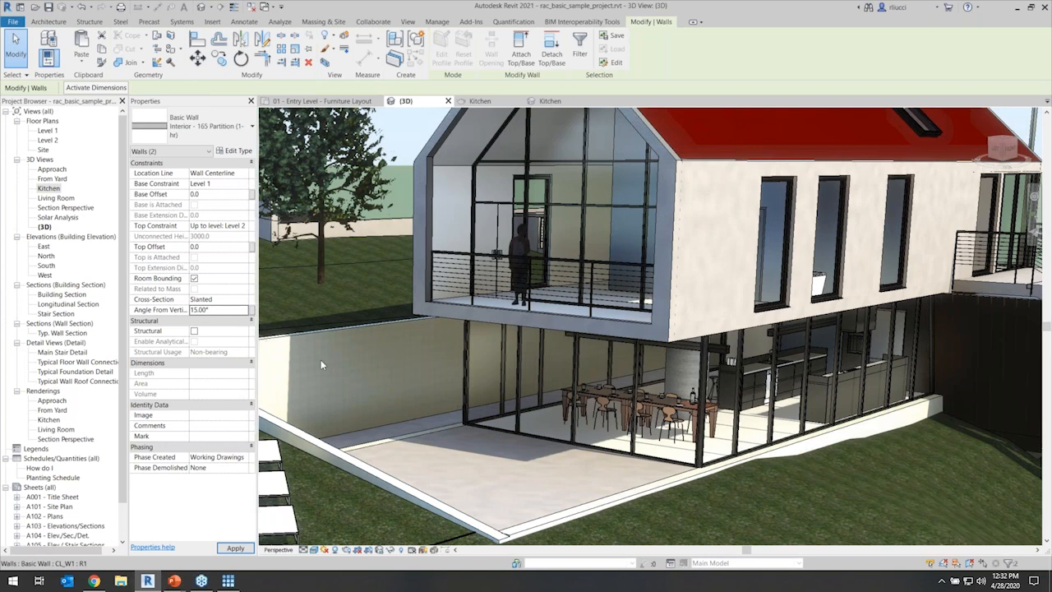
{"action": "left_click", "coordinate": [465, 451]}
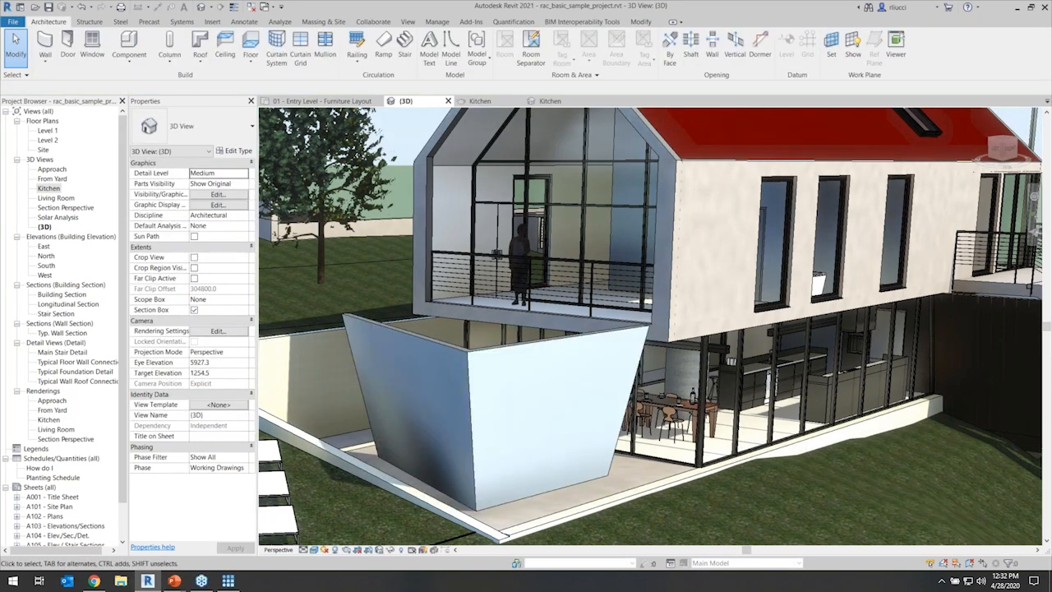
- Place a Single-Flush 800 x 2100 door in the slanted terrace wall nearest the dining area and set its orientation to Slanted
{"action": "left_click", "coordinate": [572, 380]}
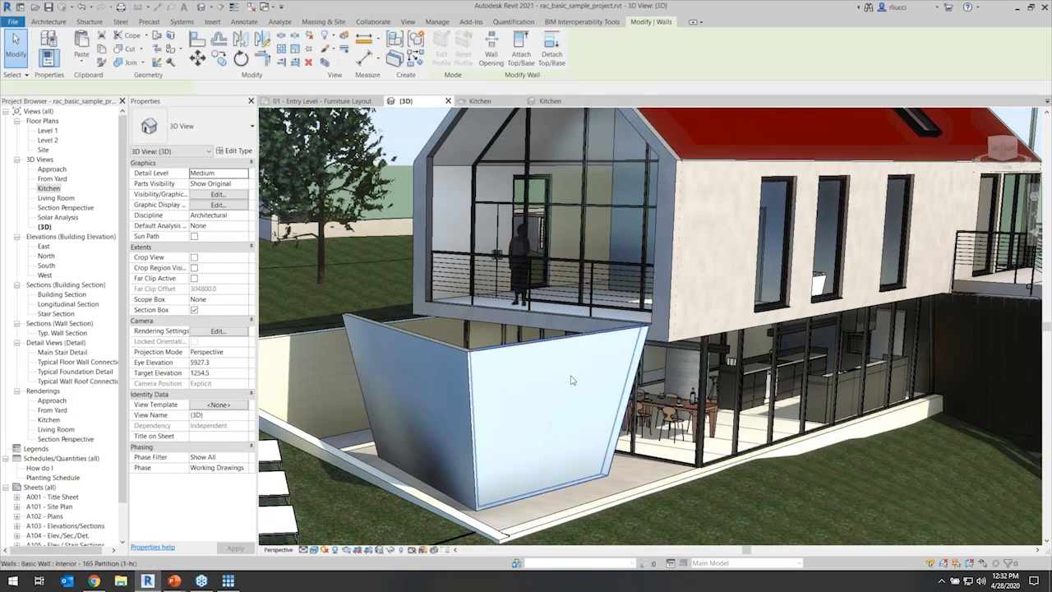
{"action": "middle_click_drag", "start_coordinate": [572, 379], "coordinate": [538, 440], "text": "shift"}
{"action": "key", "text": "Escape"}
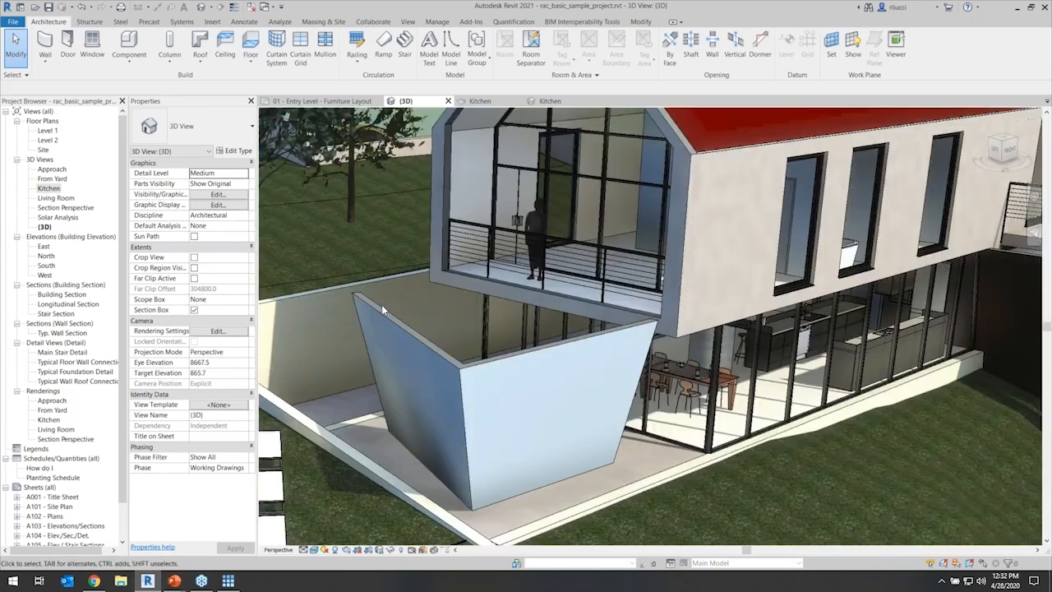
{"action": "left_click", "coordinate": [68, 45]}
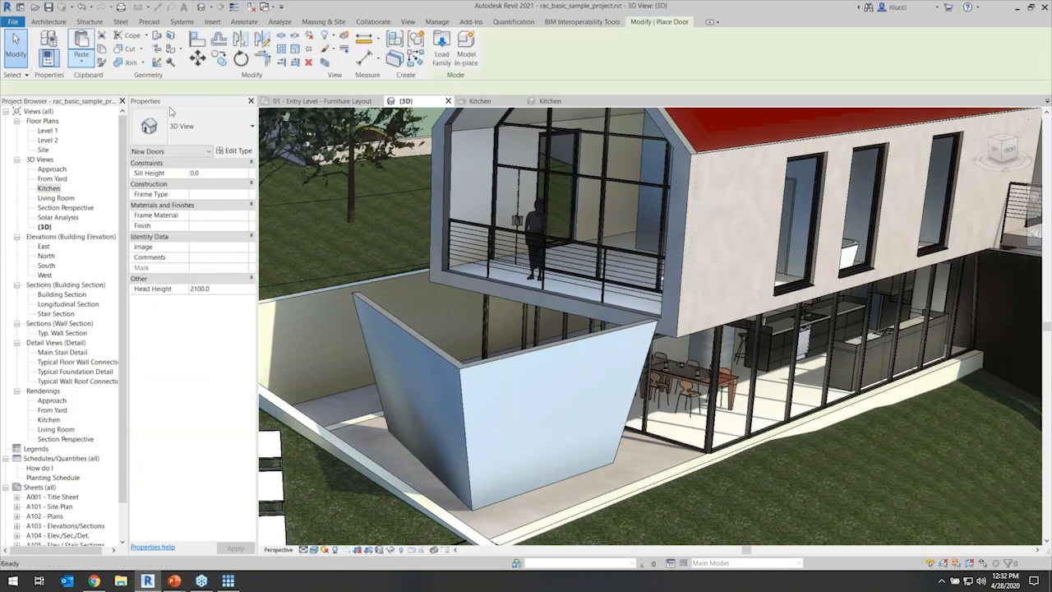
{"action": "left_click", "coordinate": [213, 132]}
{"action": "left_click", "coordinate": [167, 255]}
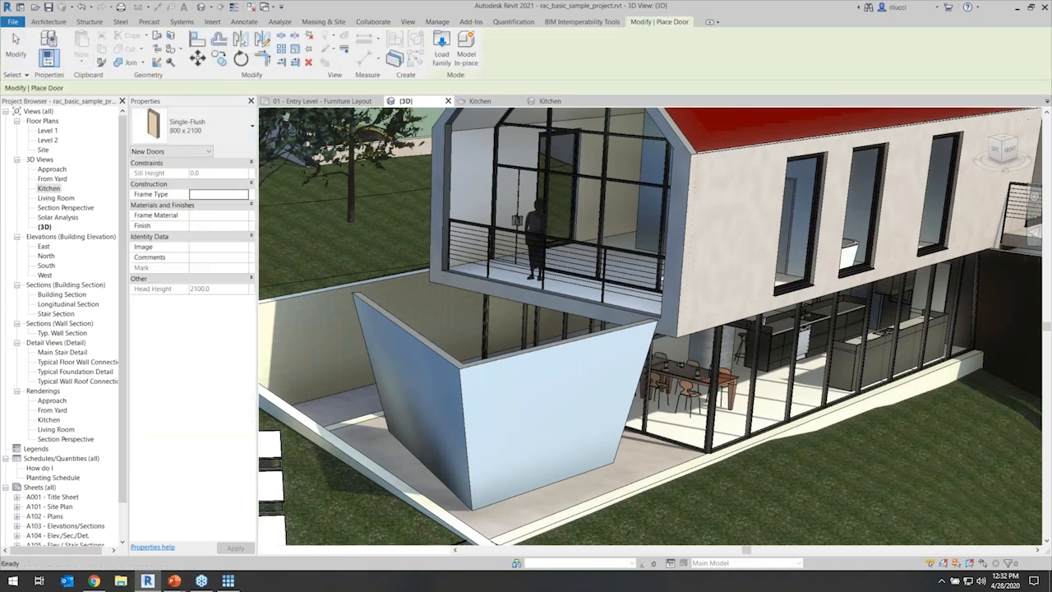
{"action": "left_click", "coordinate": [564, 428]}
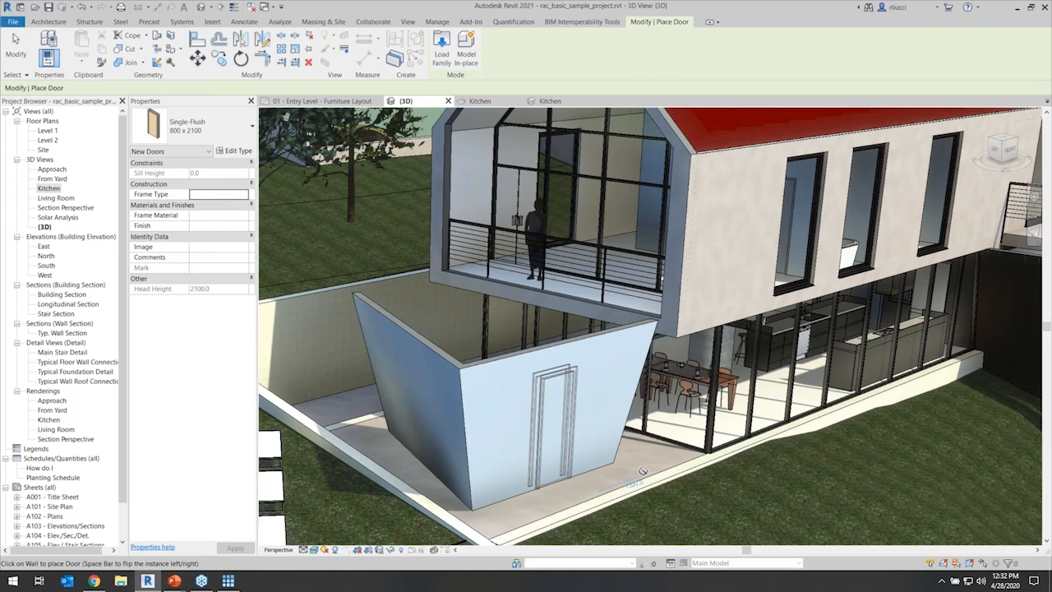
{"action": "key", "text": "Escape"}
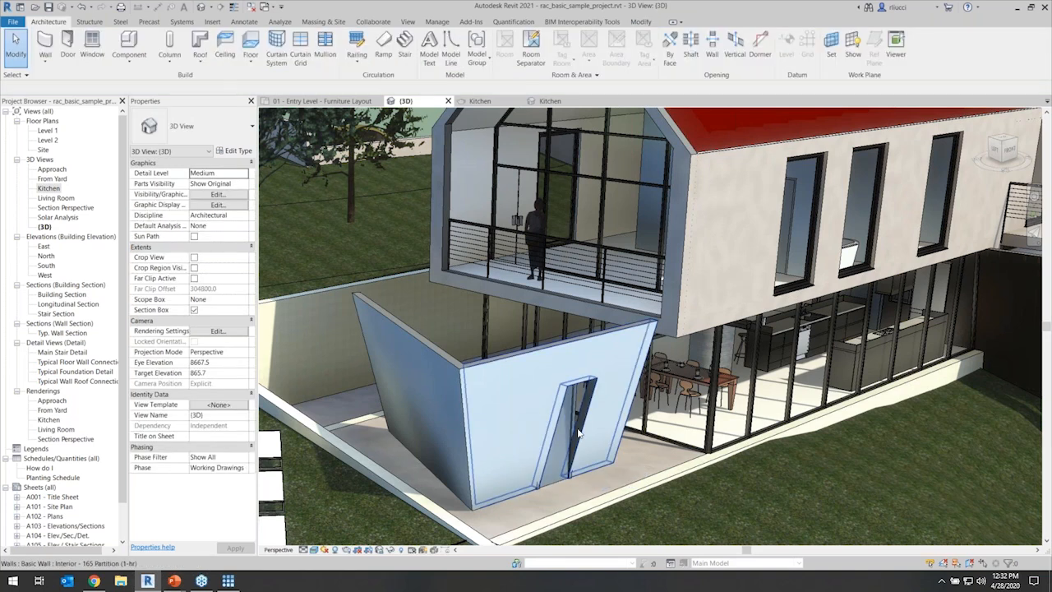
{"action": "left_click", "coordinate": [578, 433]}
{"action": "middle_click_drag", "start_coordinate": [578, 433], "coordinate": [597, 464], "text": "shift"}
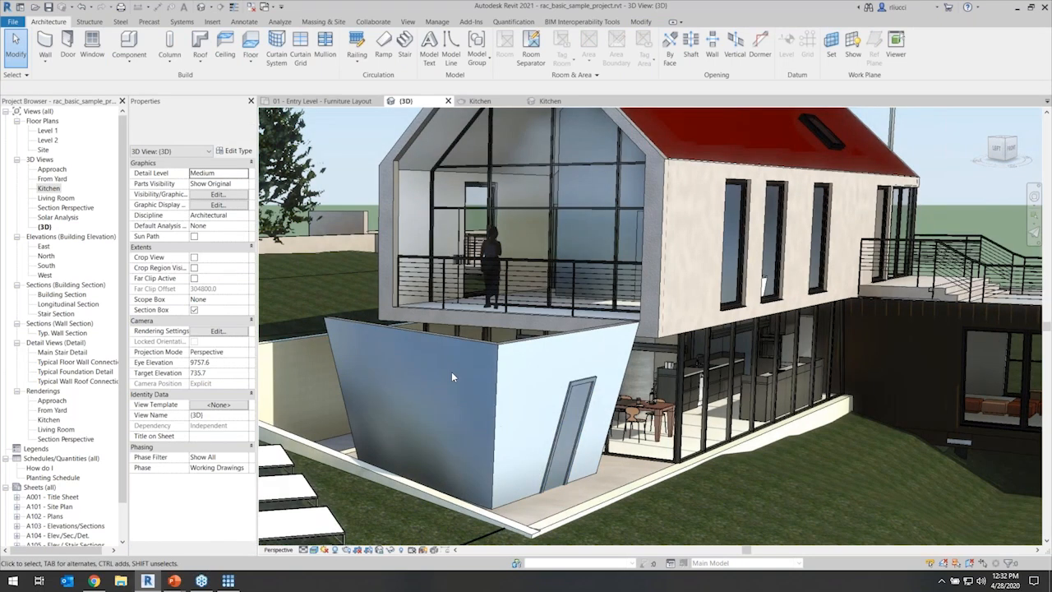
- Place a Single Window Standard in the middle of the other slanted terrace wall, the one without the door
{"action": "key", "text": "w"}
{"action": "key", "text": "n"}
{"action": "left_click", "coordinate": [433, 403]}
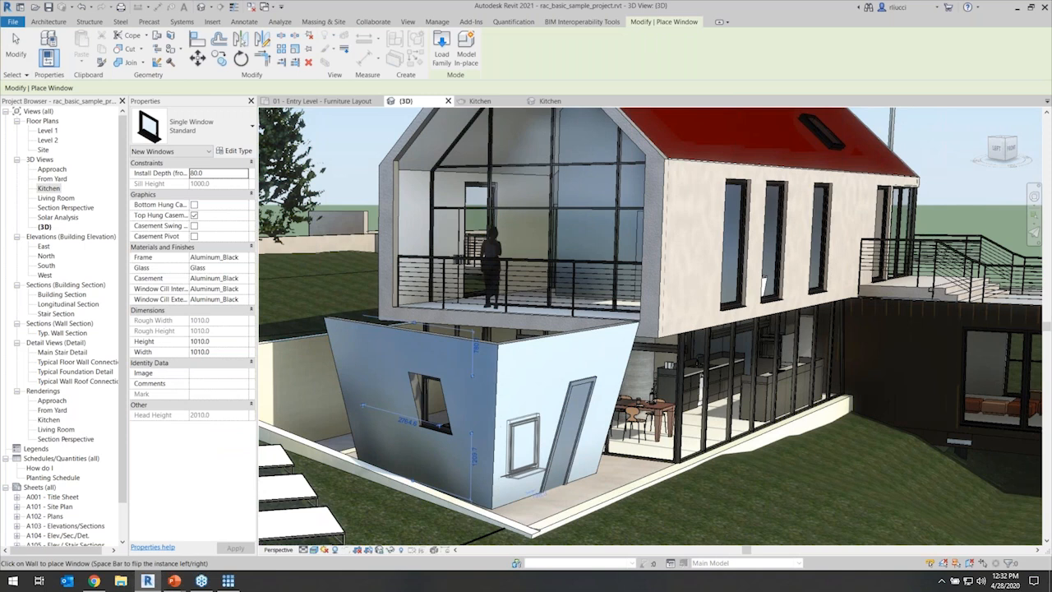
{"action": "key", "text": "Escape"}
{"action": "key", "text": "Escape"}
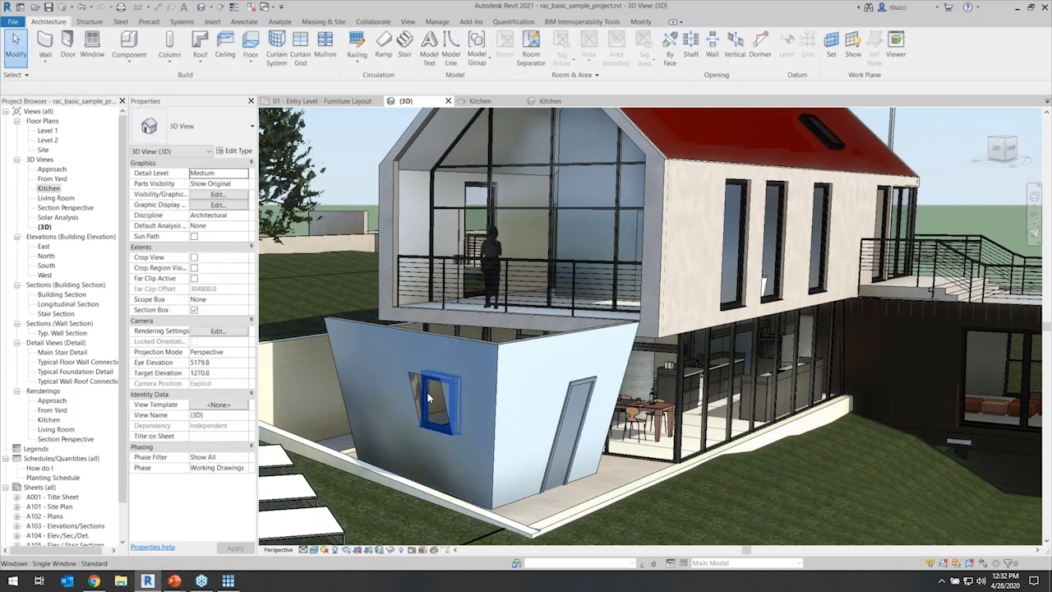
- Set the orientation of the new window in the slanted terrace wall to Slanted
{"action": "left_click", "coordinate": [428, 398]}
{"action": "left_click", "coordinate": [218, 183]}
{"action": "left_click", "coordinate": [243, 183]}
{"action": "left_click", "coordinate": [214, 194]}
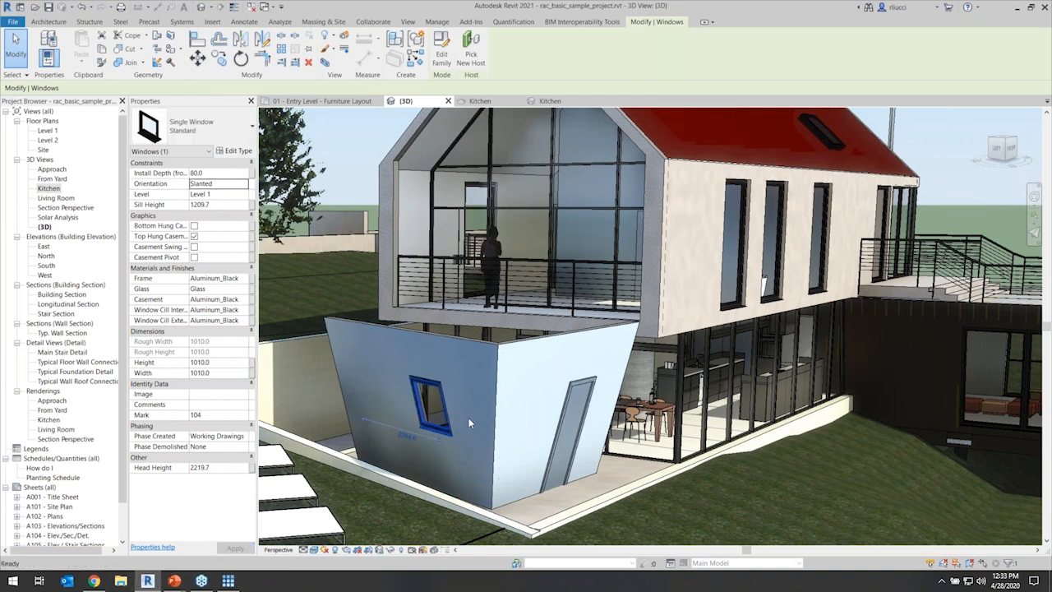
{"action": "key", "text": "Escape"}
- Inspect the slanted walls with their door and window from other angles, and switch back to the PowerPoint Slanted Walls slide
{"action": "middle_click_drag", "start_coordinate": [475, 431], "coordinate": [367, 257], "text": "shift"}
{"action": "middle_click_drag", "start_coordinate": [593, 381], "coordinate": [333, 415], "text": "shift"}
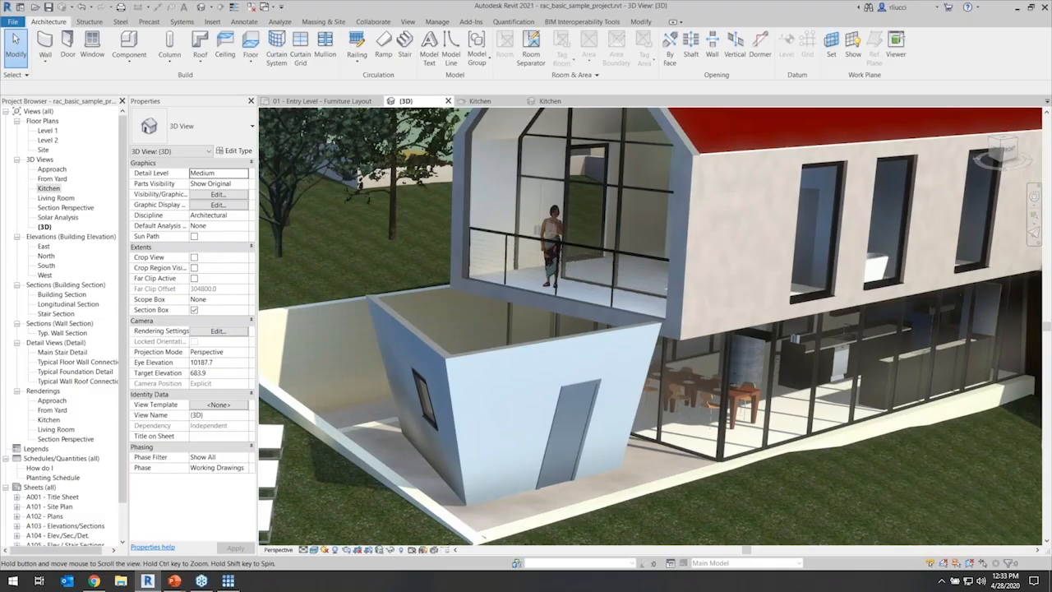
{"action": "key", "text": "alt+Tab"}
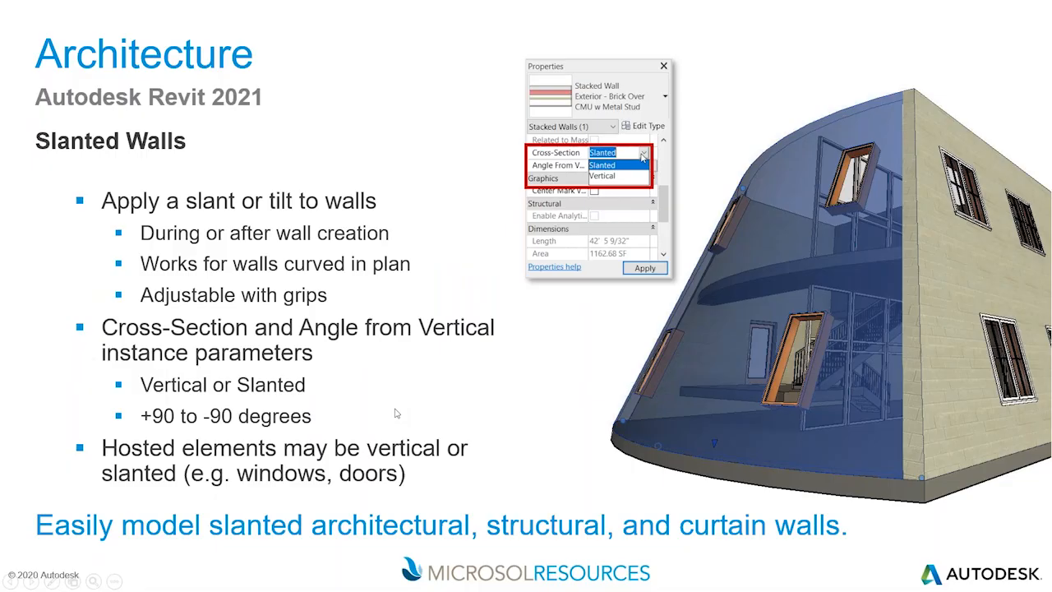